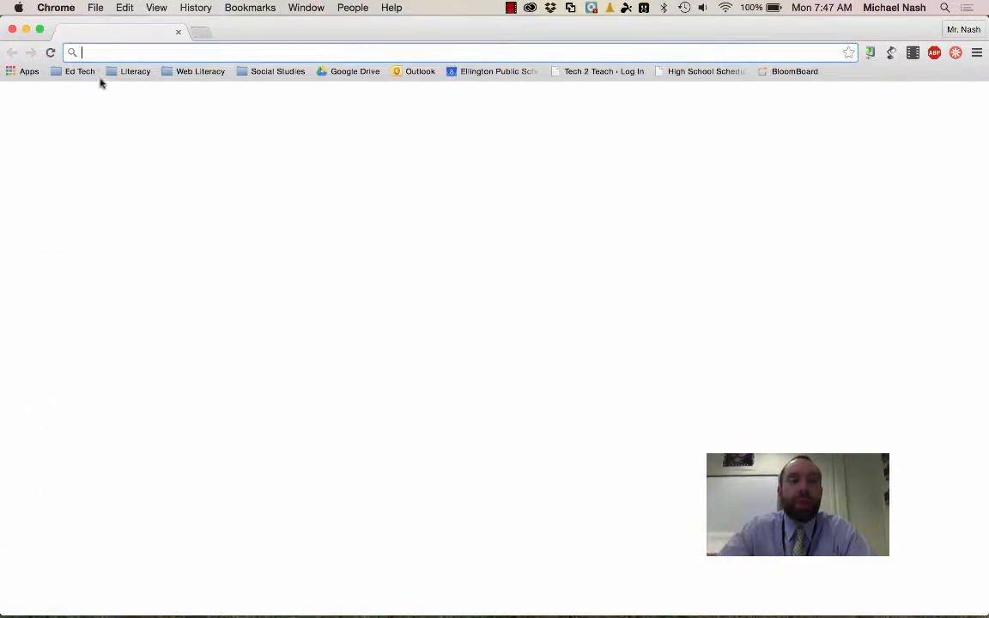
Open classroom.google.com and create a class named Test with the section Test.
{"action": "type", "text": "c"}
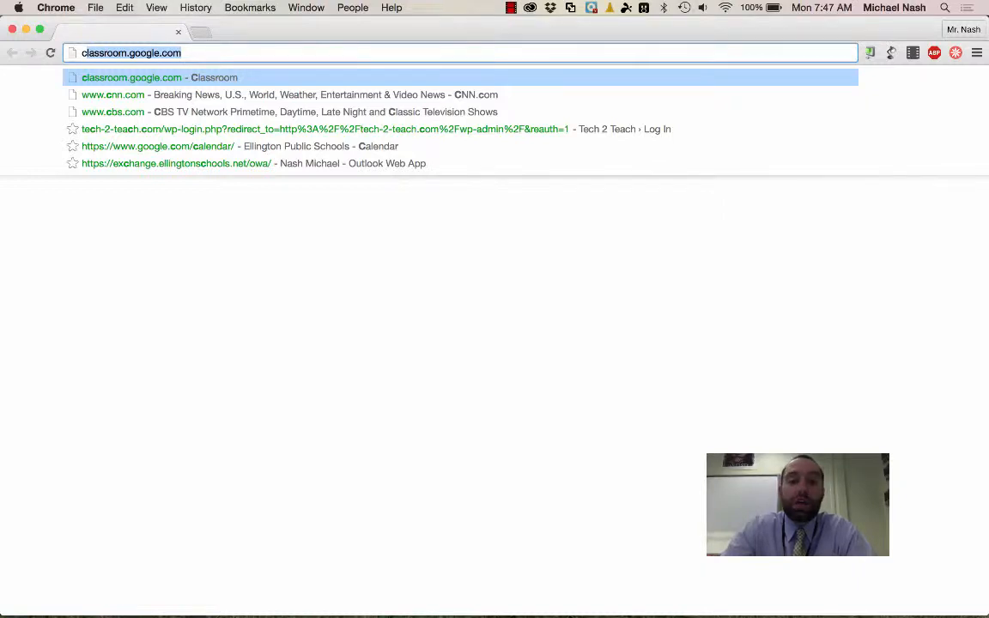
{"action": "key", "text": "Return"}
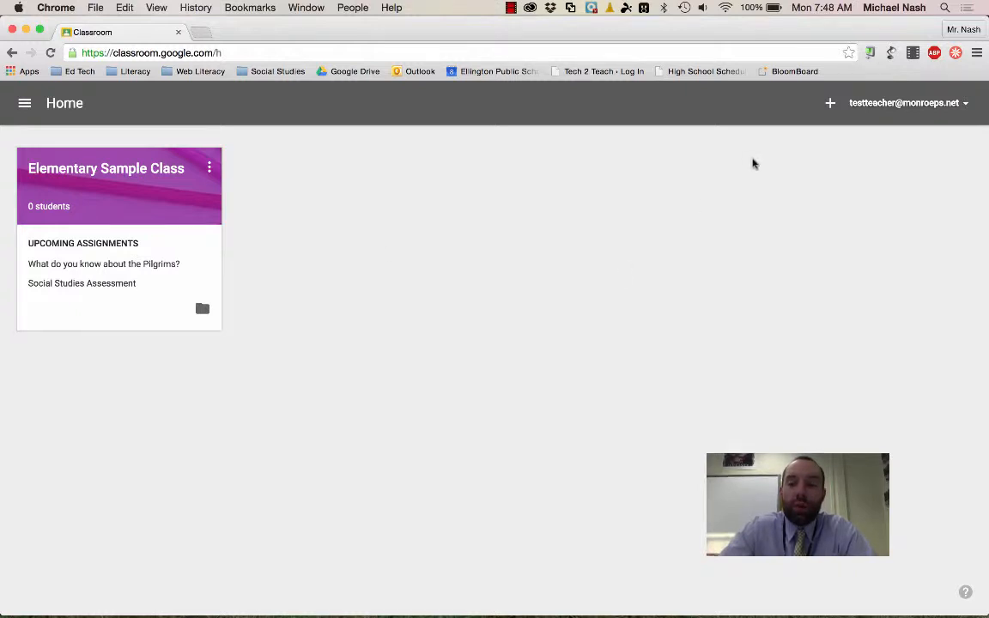
{"action": "left_click", "coordinate": [829, 106]}
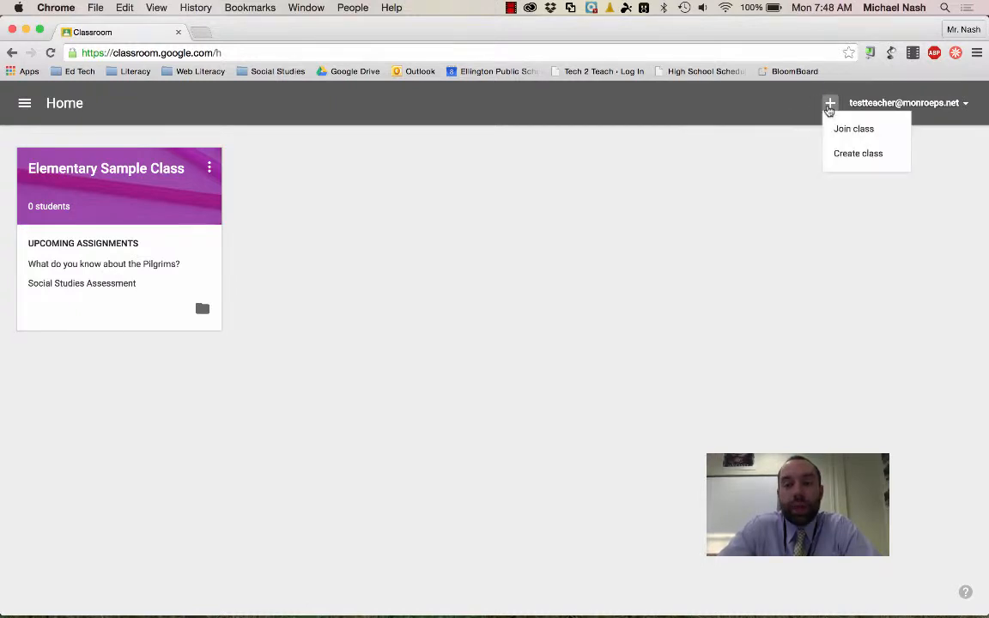
{"action": "left_click", "coordinate": [854, 154]}
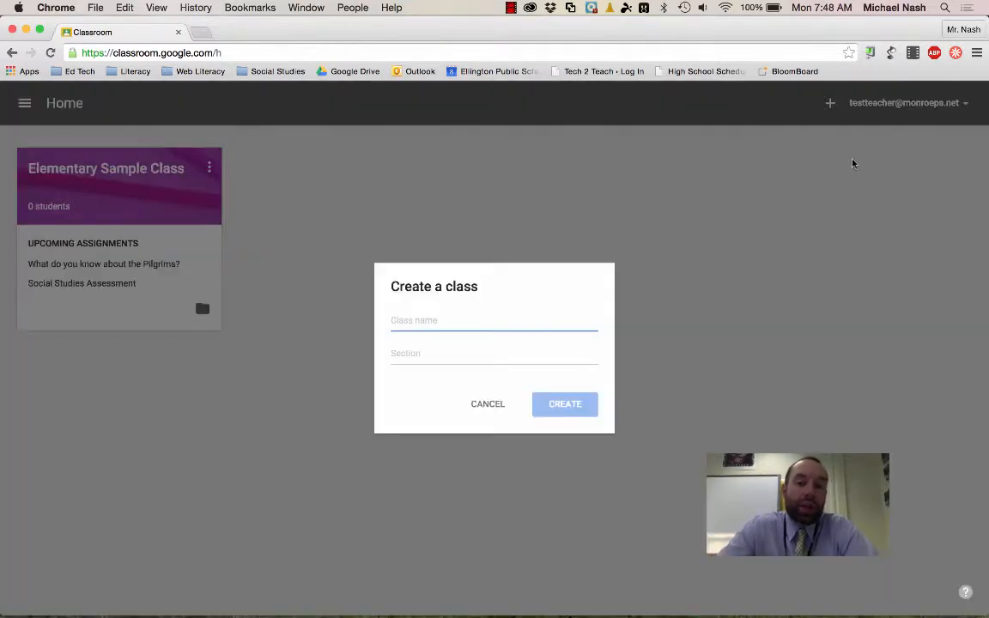
{"action": "type", "text": "Test"}
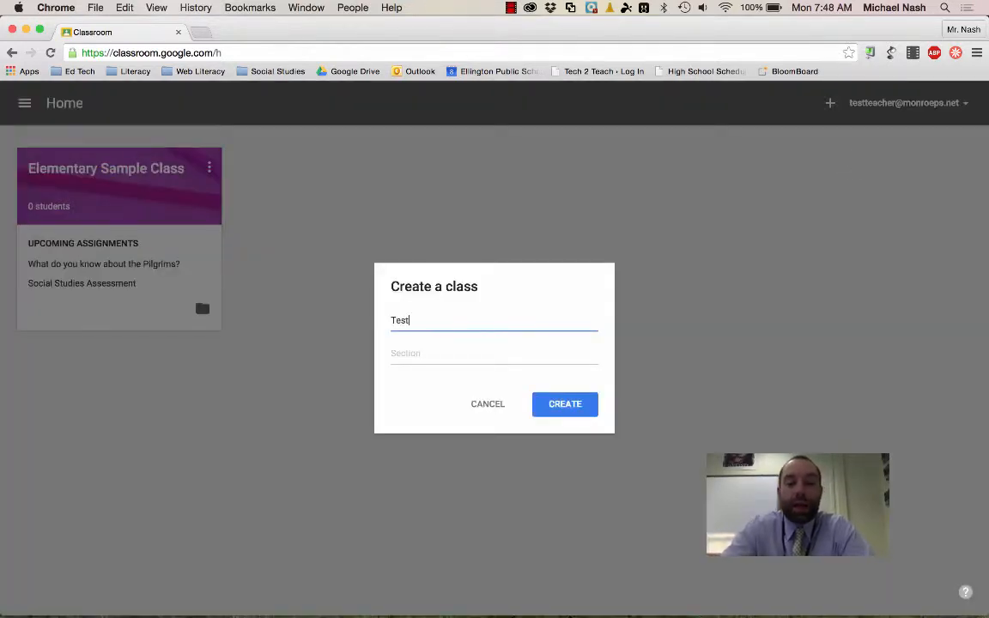
{"action": "key", "text": "Tab"}
{"action": "type", "text": "Test"}
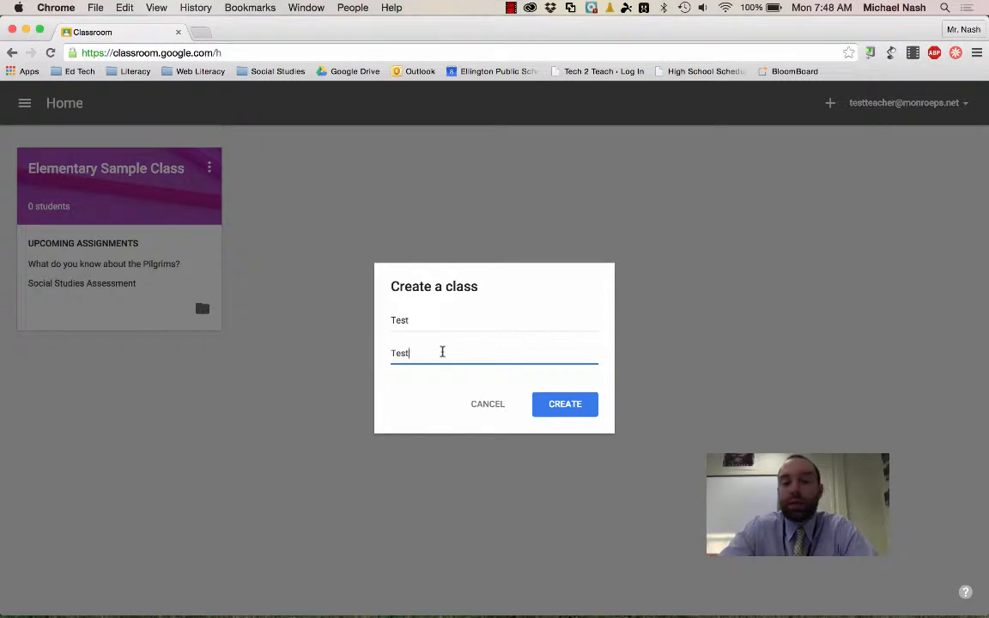
{"action": "left_click", "coordinate": [577, 405]}
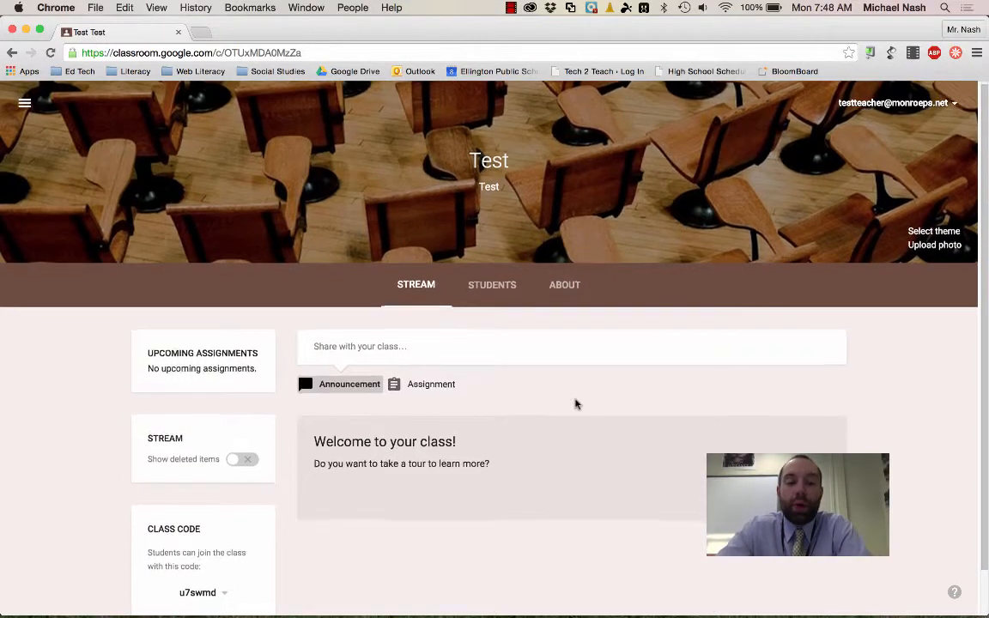
Examine the class code students use to join and the options available for managing it.
{"action": "scroll", "coordinate": [576, 404], "scroll_direction": "down", "scroll_amount": 1}
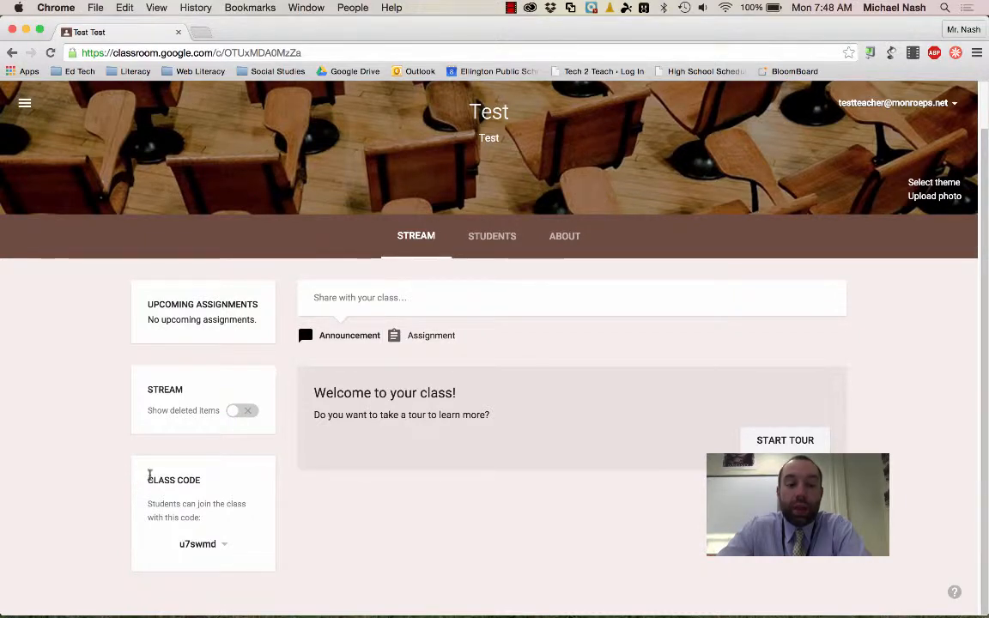
{"action": "left_click_drag", "start_coordinate": [134, 460], "coordinate": [245, 558]}
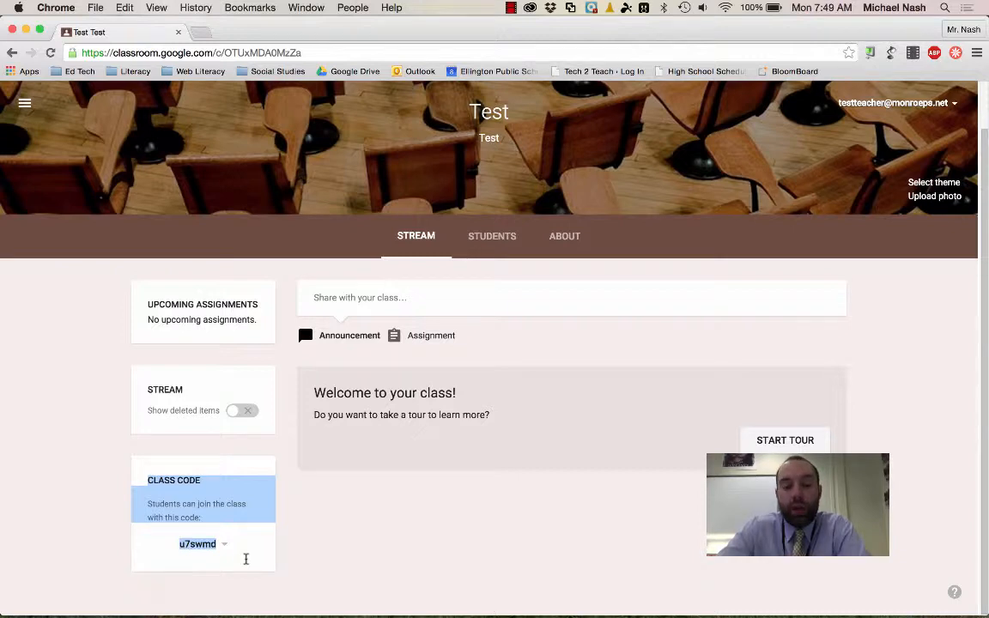
{"action": "left_click", "coordinate": [249, 514]}
{"action": "left_click", "coordinate": [223, 544]}
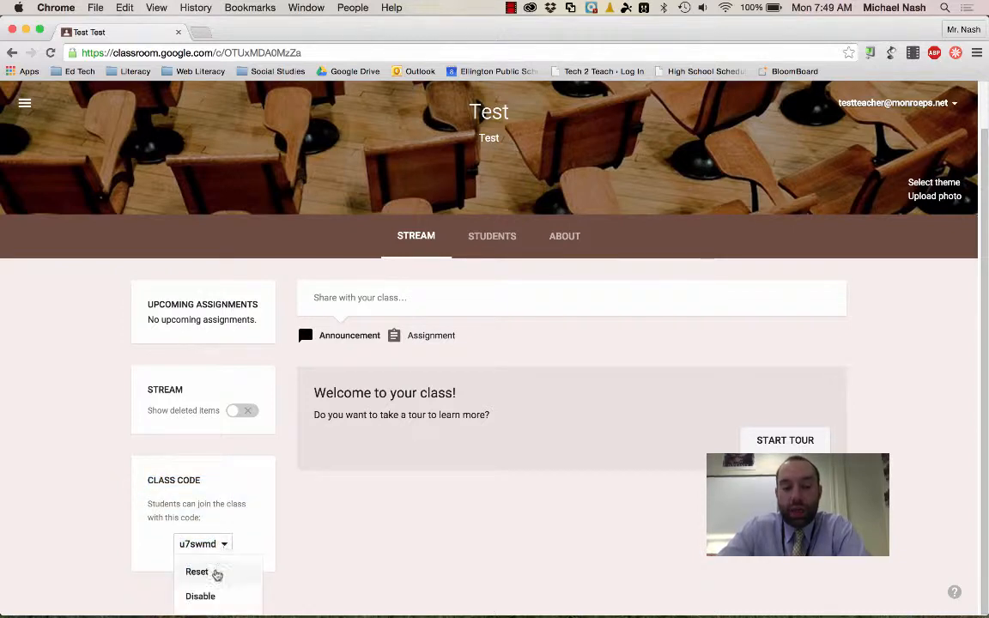
{"action": "left_click", "coordinate": [211, 502]}
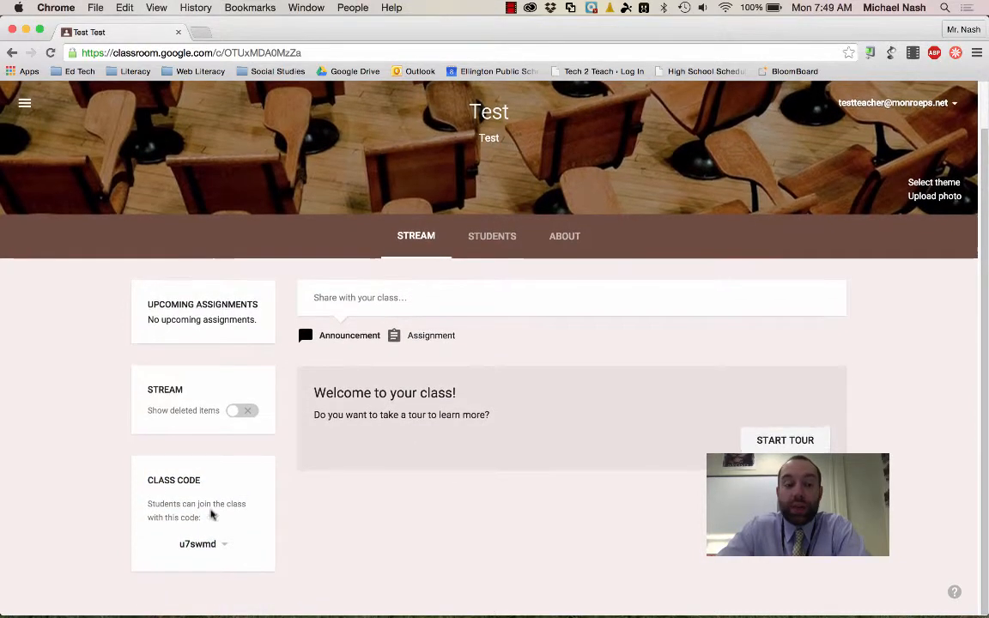
{"action": "left_click", "coordinate": [221, 543]}
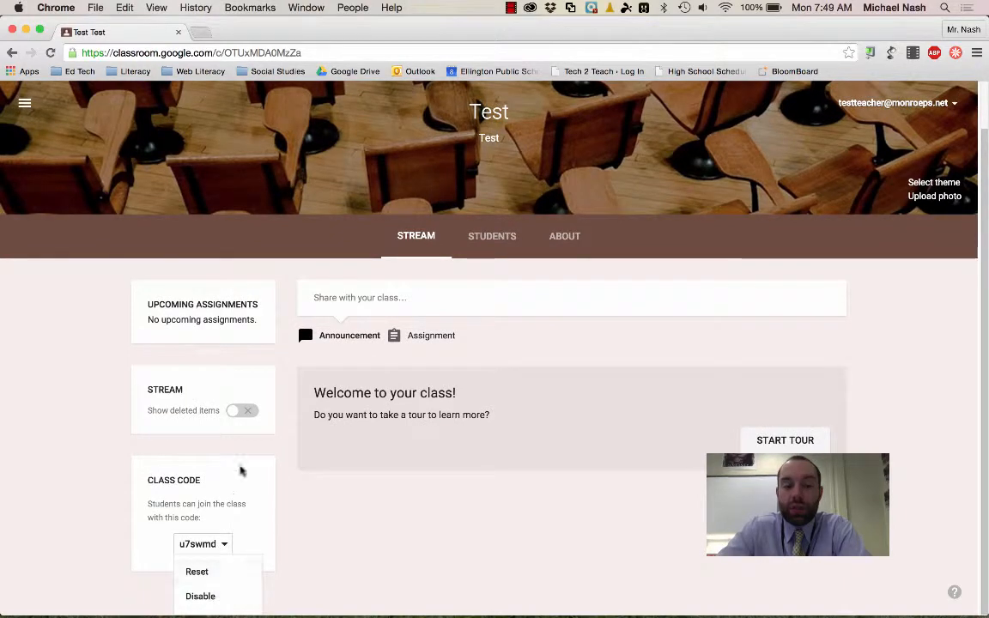
{"action": "left_click", "coordinate": [241, 471]}
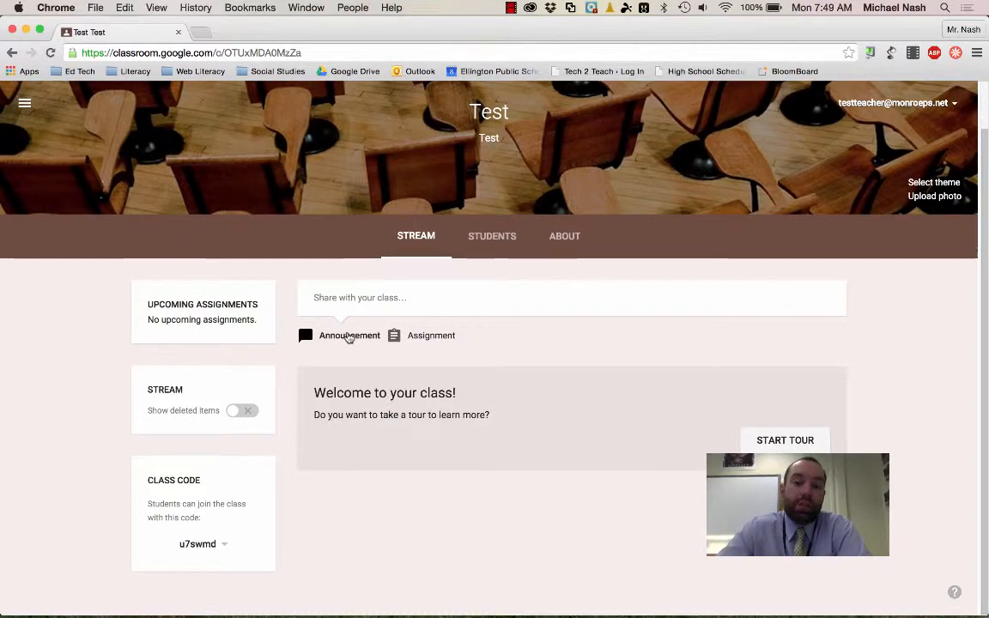
Start an announcement for the class reading "Today in class go to the website linked below.".
{"action": "left_click", "coordinate": [357, 298]}
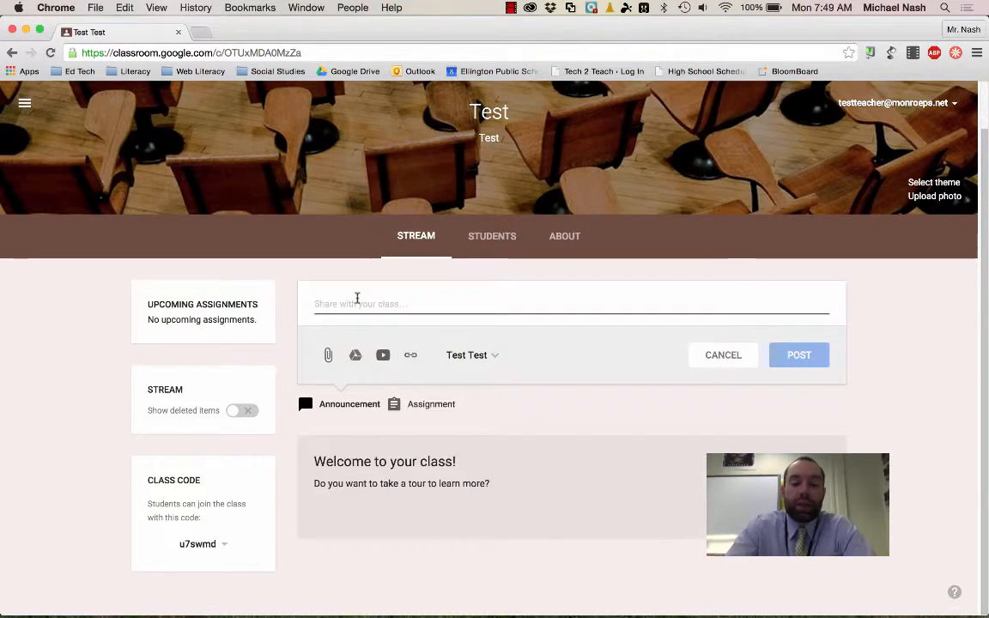
{"action": "type", "text": "Today in "}
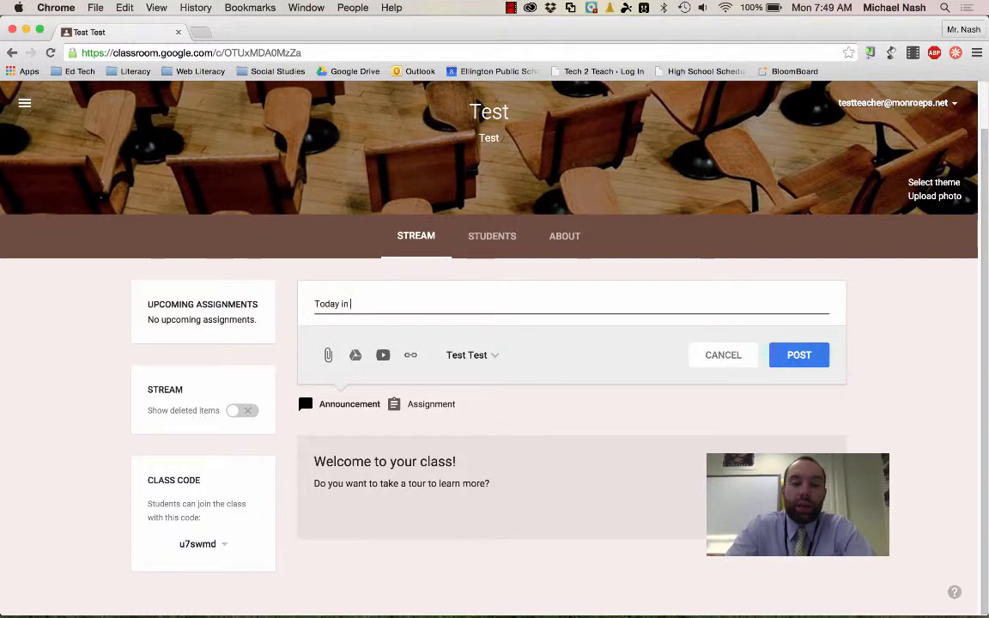
{"action": "type", "text": "class go to"}
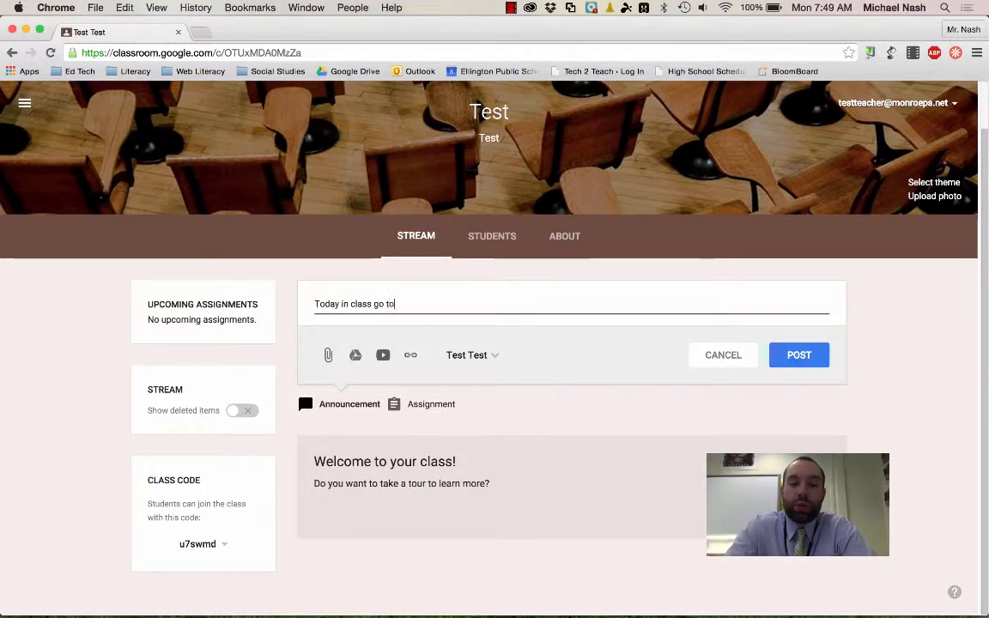
{"action": "type", "text": " the website"}
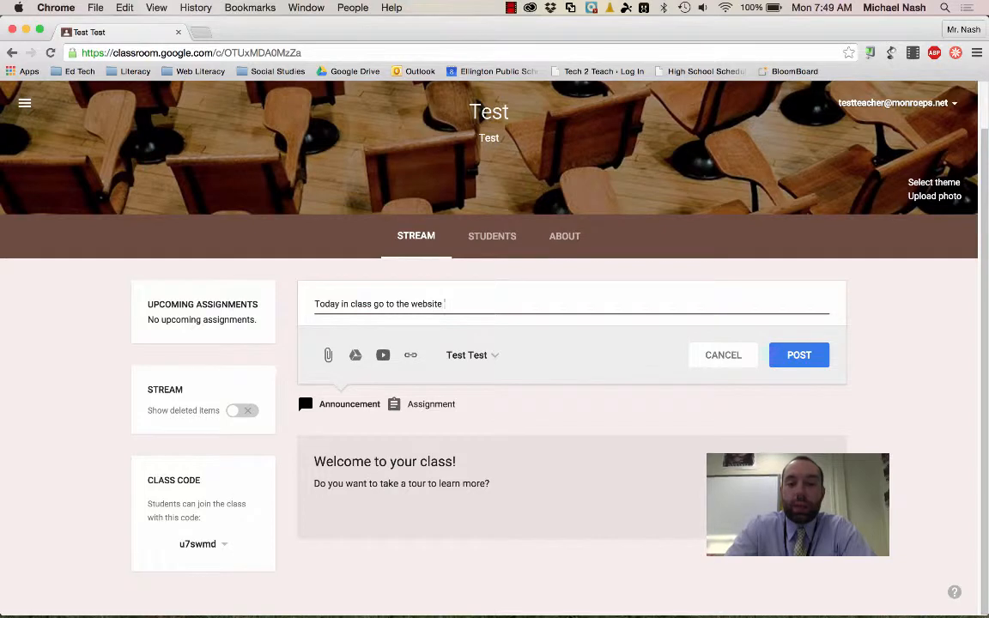
{"action": "type", "text": " linked below."}
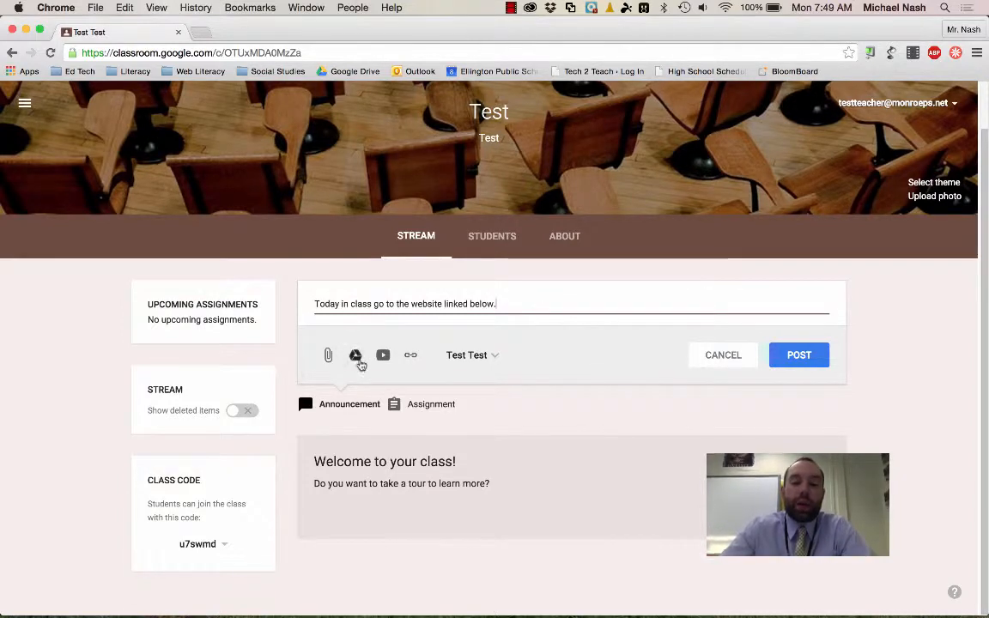
{"action": "left_click", "coordinate": [410, 356]}
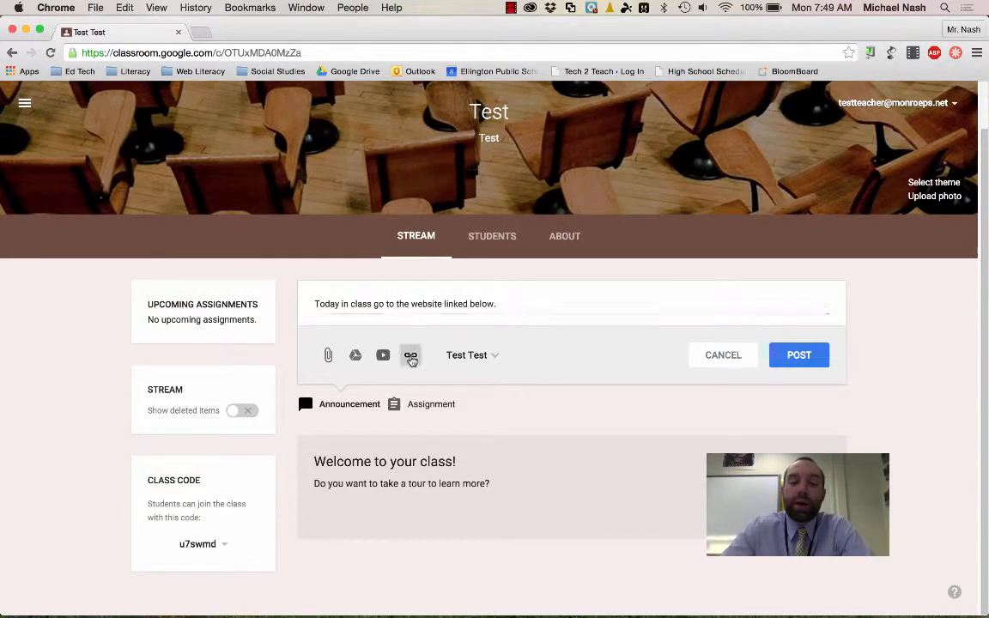
{"action": "type", "text": "www.es"}
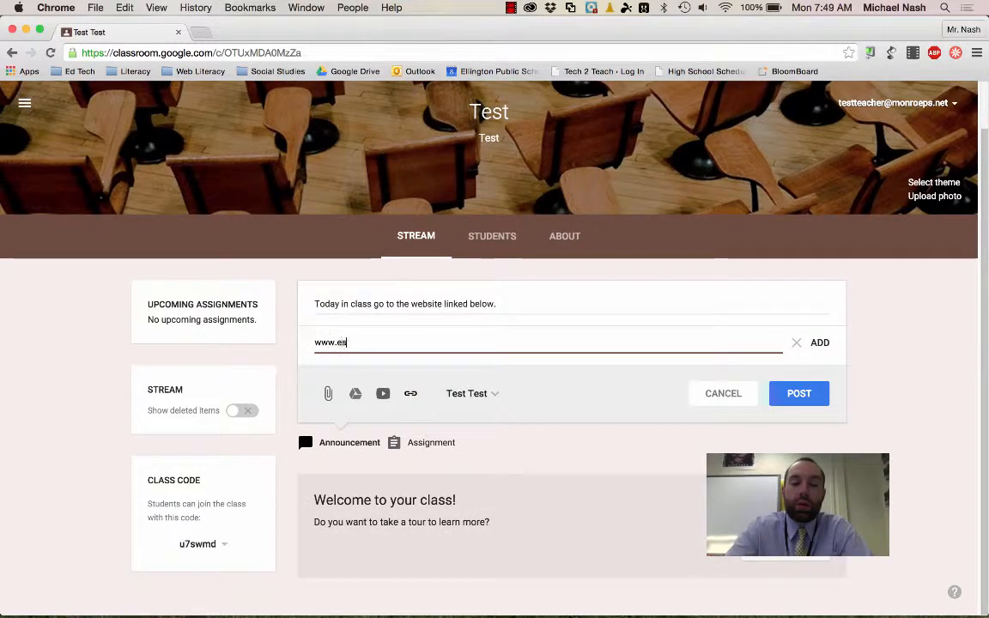
{"action": "type", "text": "pn.com"}
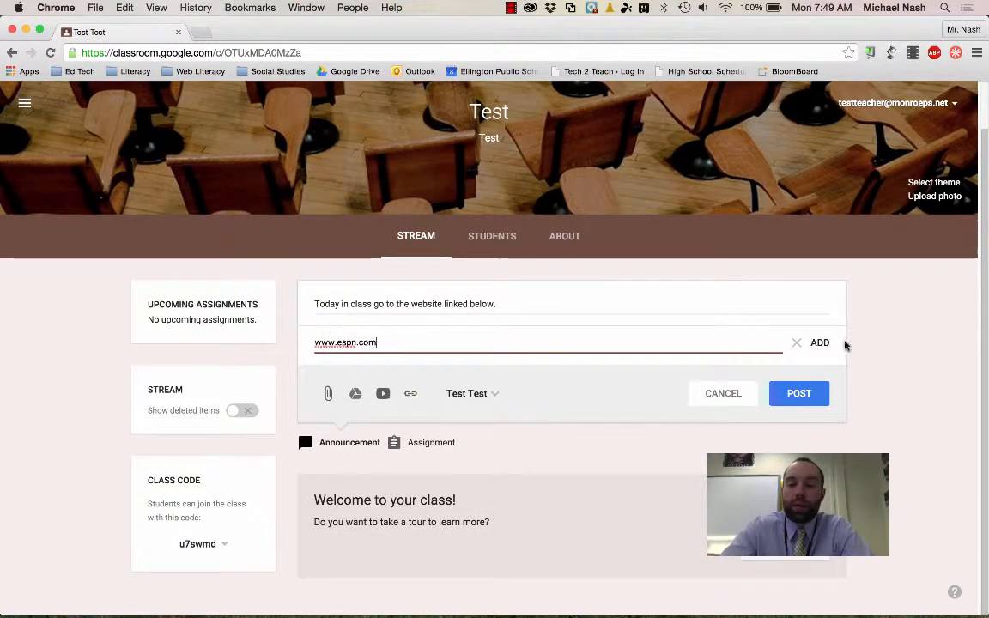
{"action": "left_click", "coordinate": [820, 344]}
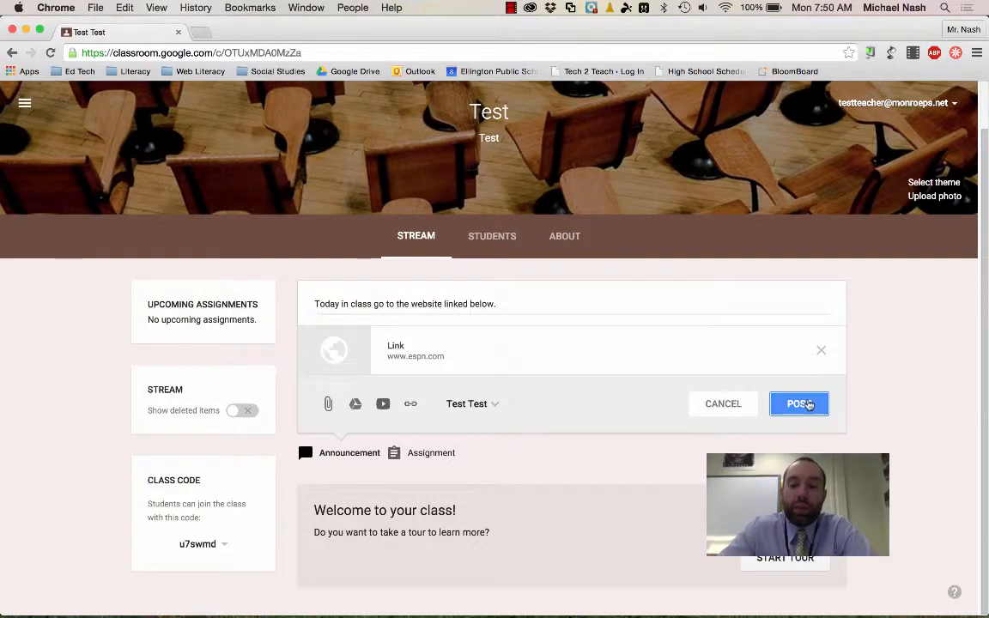
{"action": "left_click", "coordinate": [808, 404]}
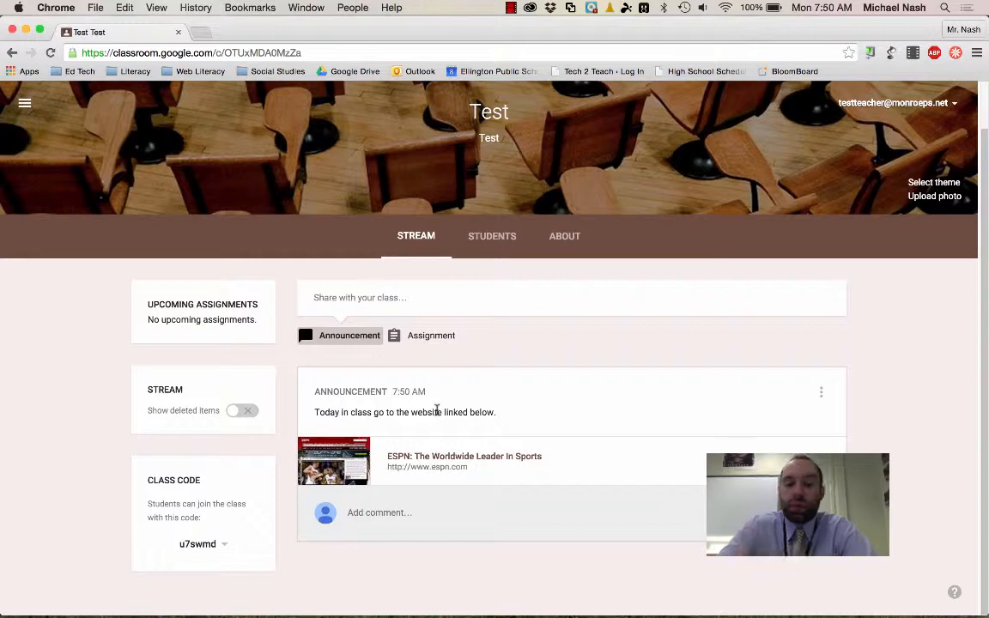
Start a new announcement and attach the Google Doc "Social Studies Assessment: Intolerable Acts" from the Elementary Sample folder in Drive.
{"action": "left_click", "coordinate": [351, 338]}
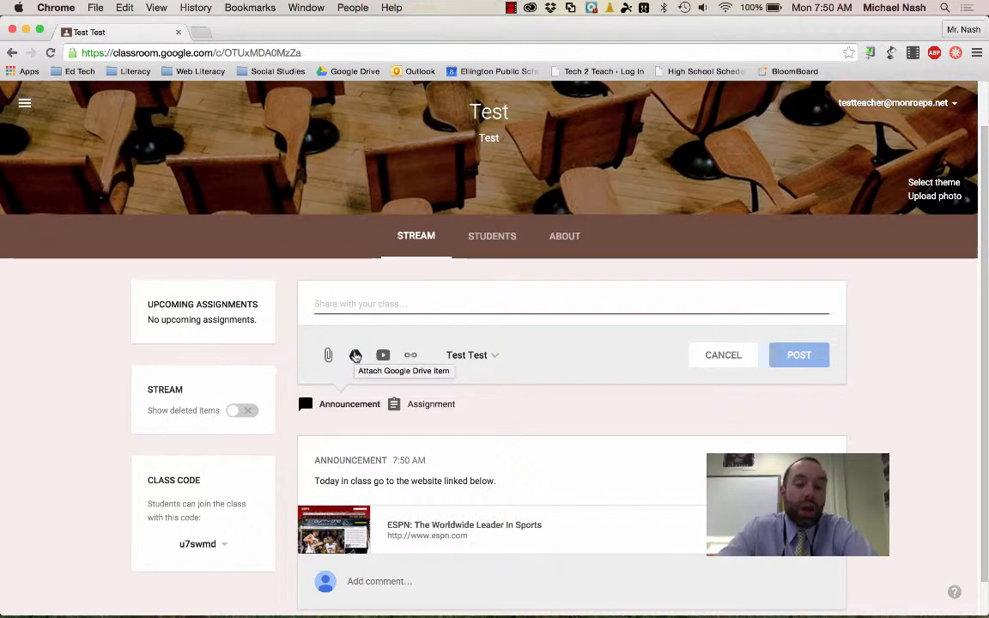
{"action": "left_click", "coordinate": [356, 355]}
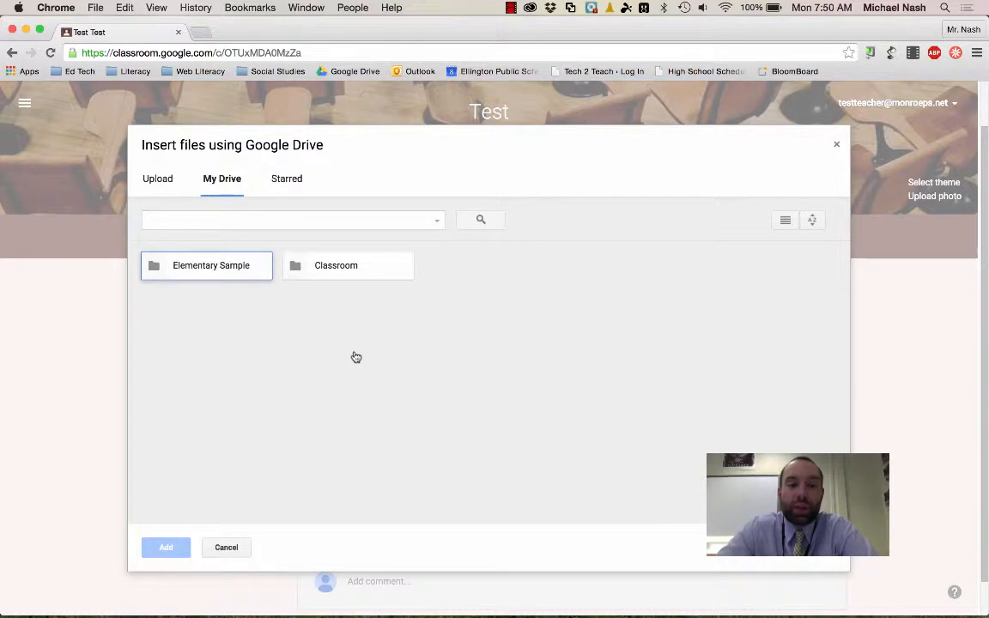
{"action": "double_click", "coordinate": [220, 265]}
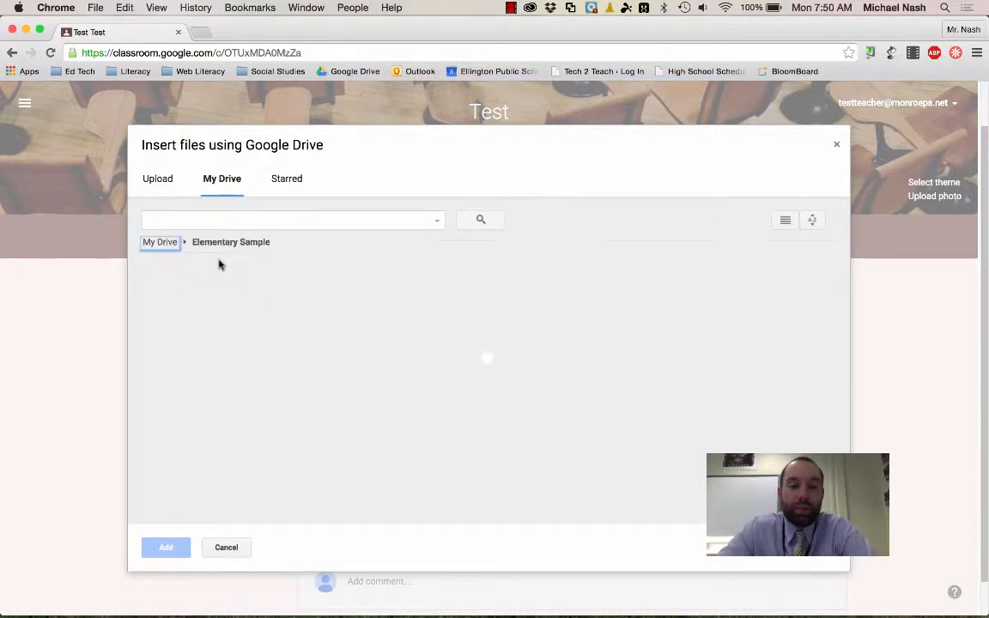
{"action": "left_click", "coordinate": [194, 307]}
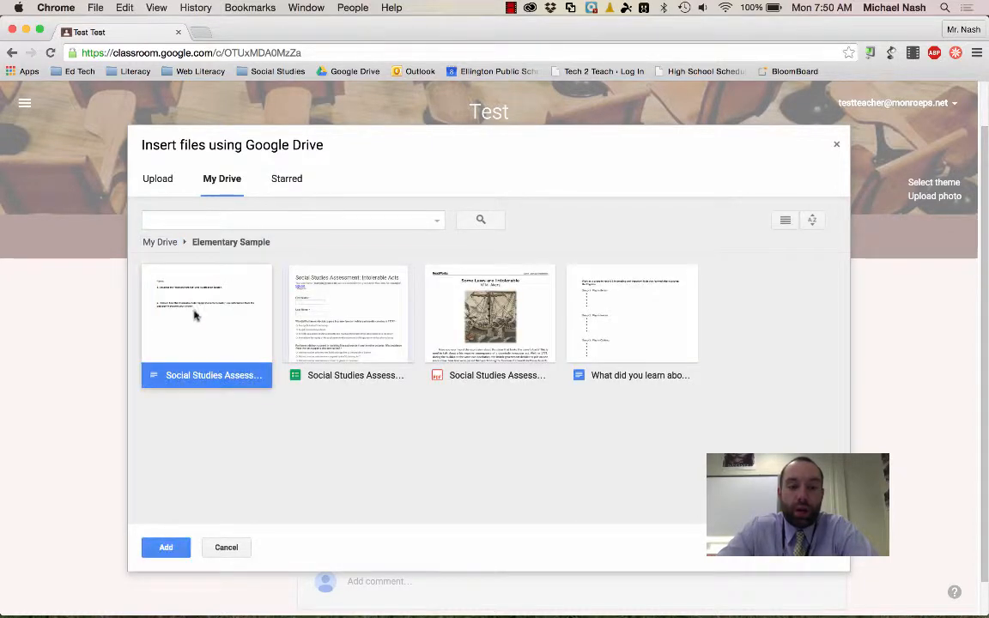
{"action": "left_click", "coordinate": [165, 546]}
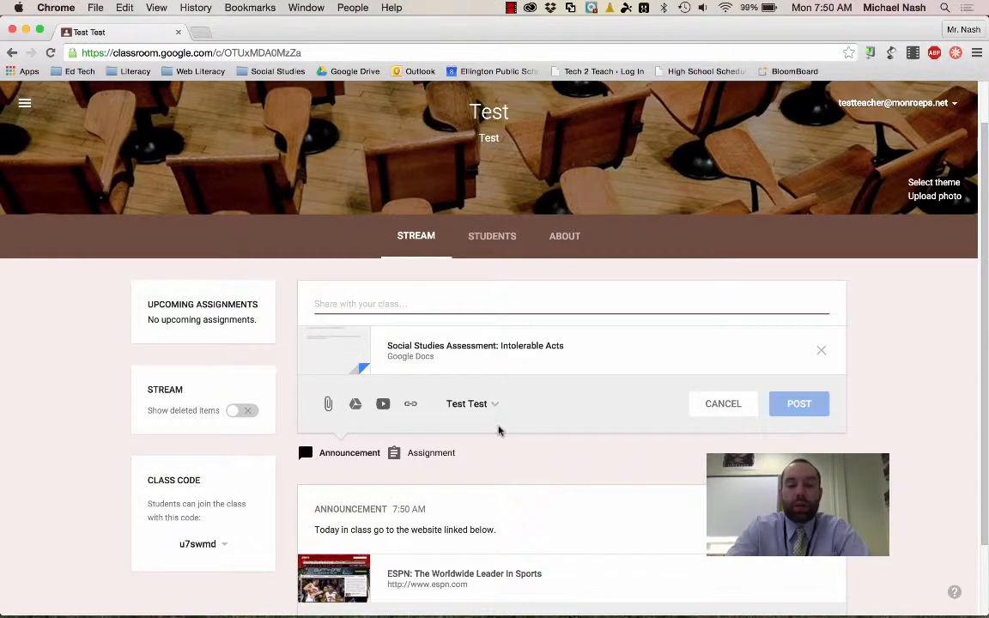
Enter "Read the directions" as the announcement text and post it to the class.
{"action": "type", "text": "Read teh c"}
{"action": "key", "text": "BackSpace"}
{"action": "key", "text": "BackSpace"}
{"action": "key", "text": "BackSpace"}
{"action": "key", "text": "BackSpace"}
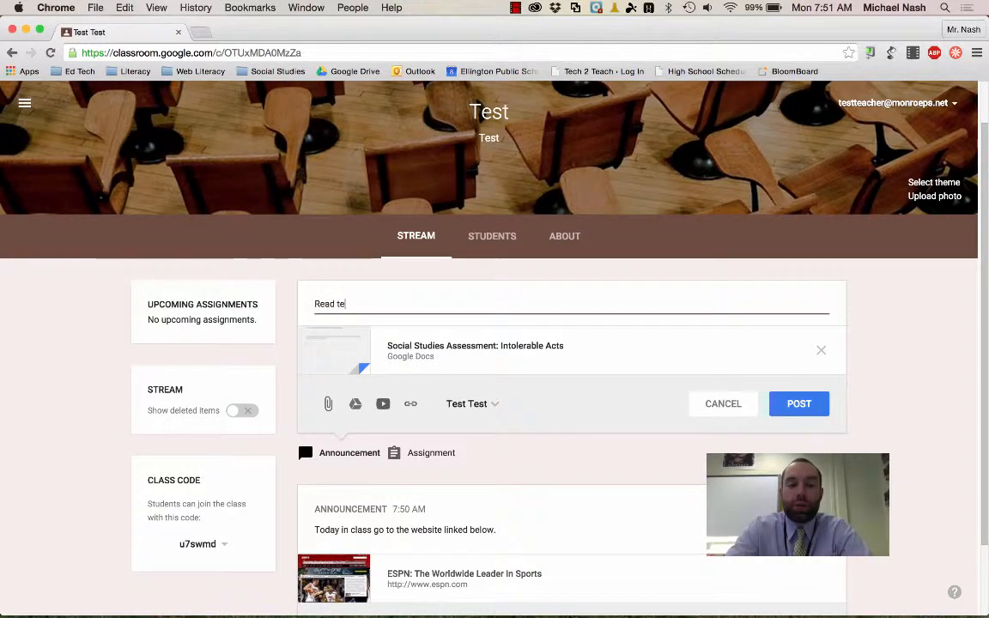
{"action": "type", "text": "he directions"}
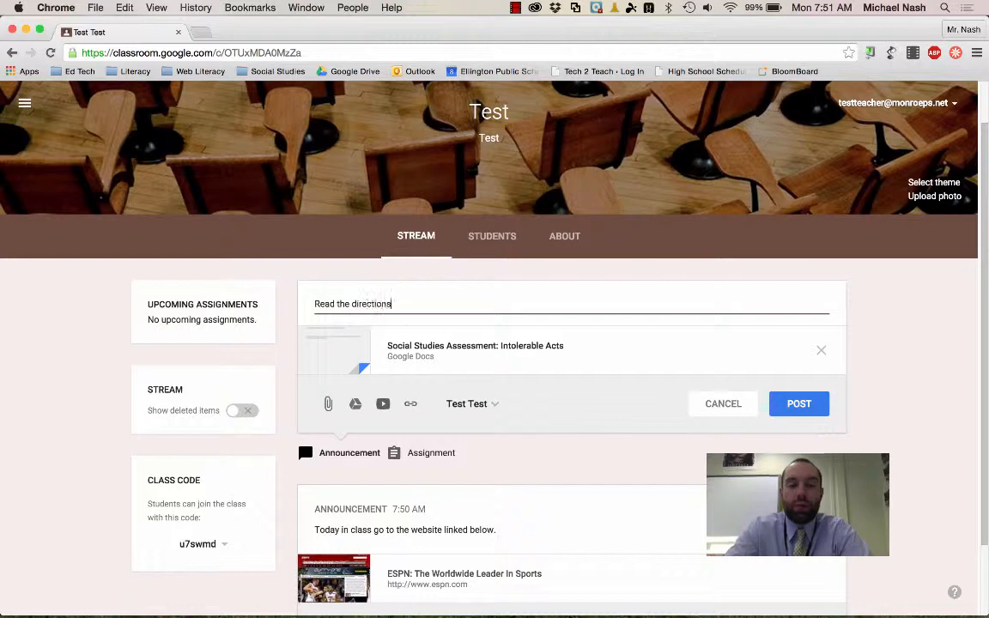
{"action": "left_click", "coordinate": [817, 416]}
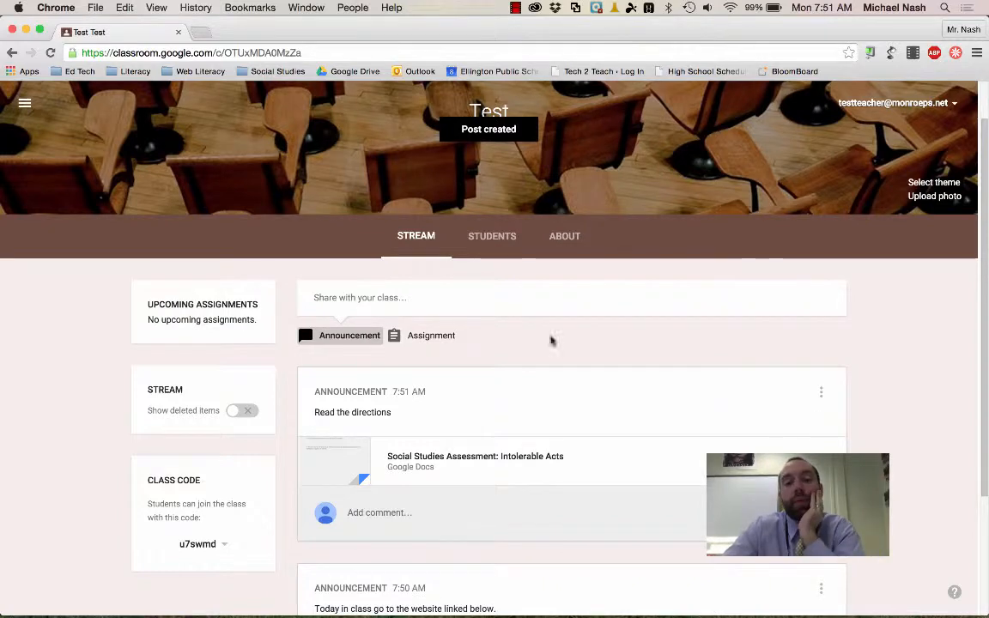
Start a new assignment titled "Africa Project" with the description "Do the project thats linked here.".
{"action": "scroll", "coordinate": [494, 328], "scroll_direction": "down", "scroll_amount": 4}
{"action": "scroll", "coordinate": [496, 332], "scroll_direction": "up", "scroll_amount": 5}
{"action": "scroll", "coordinate": [496, 332], "scroll_direction": "up", "scroll_amount": 1}
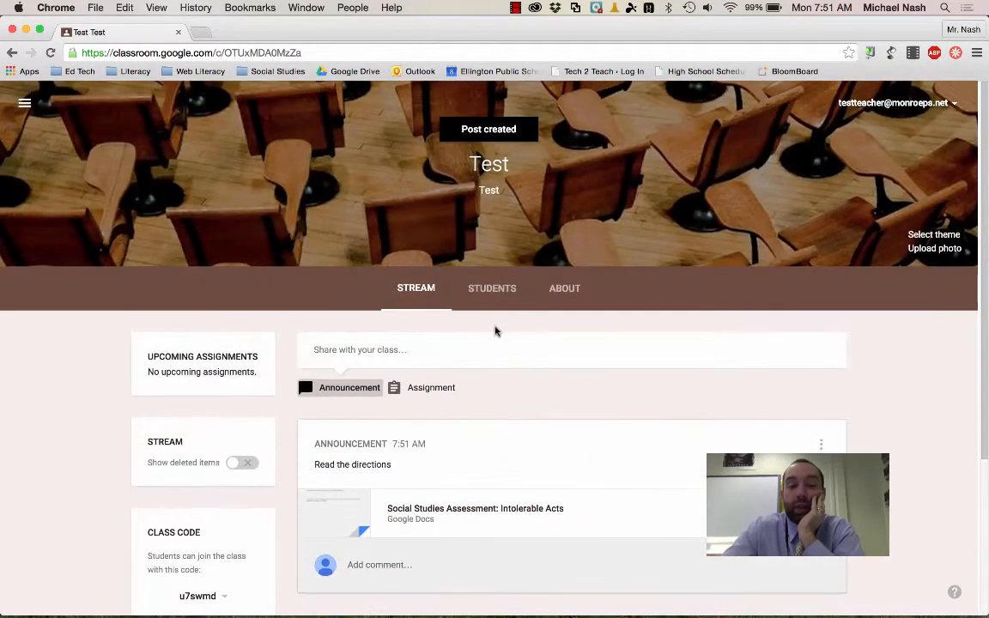
{"action": "left_click", "coordinate": [433, 390]}
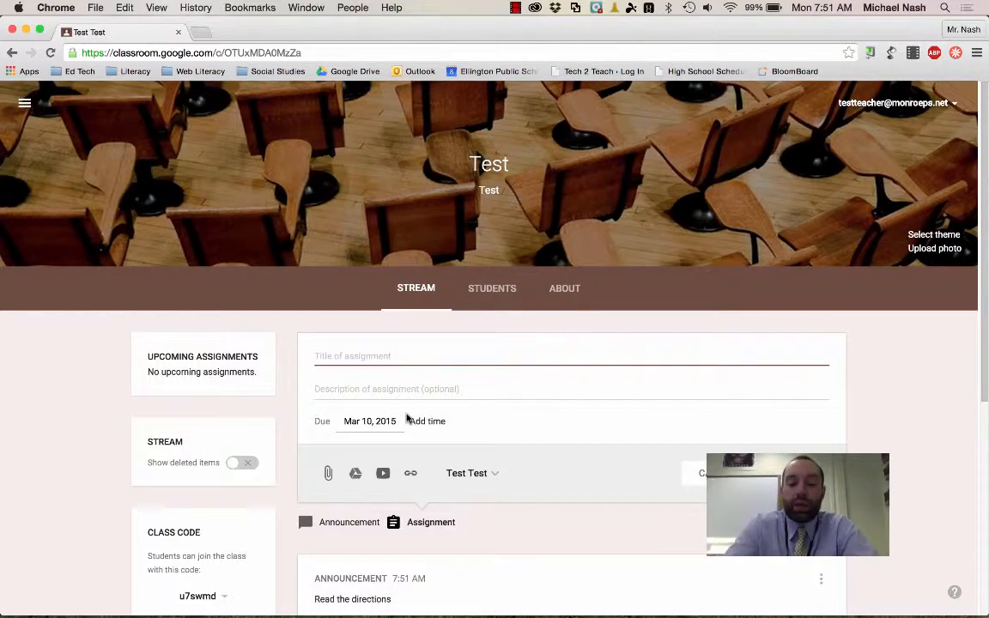
{"action": "type", "text": "Africa"}
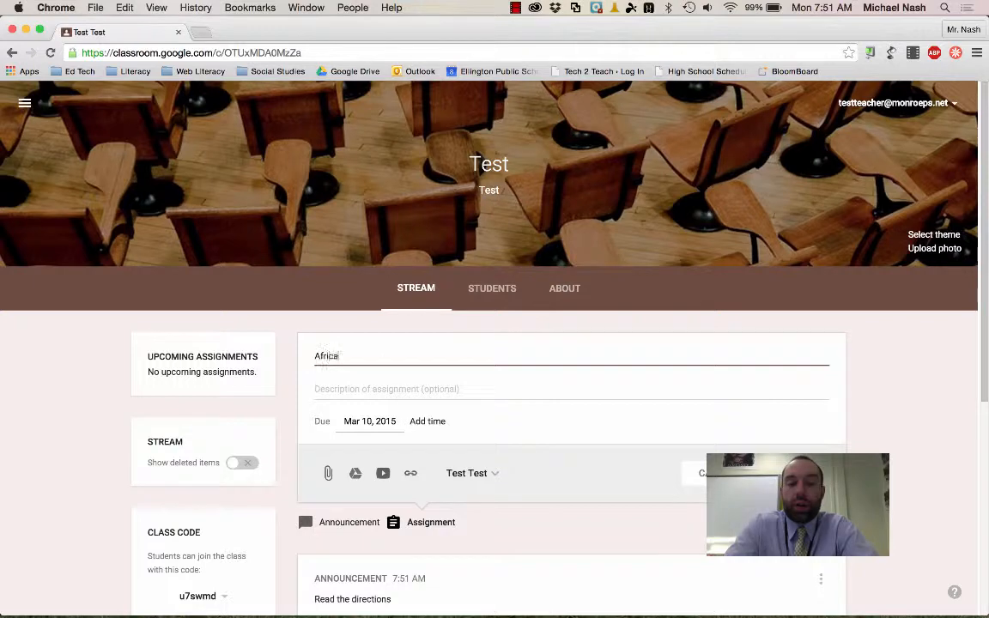
{"action": "type", "text": " Pooject"}
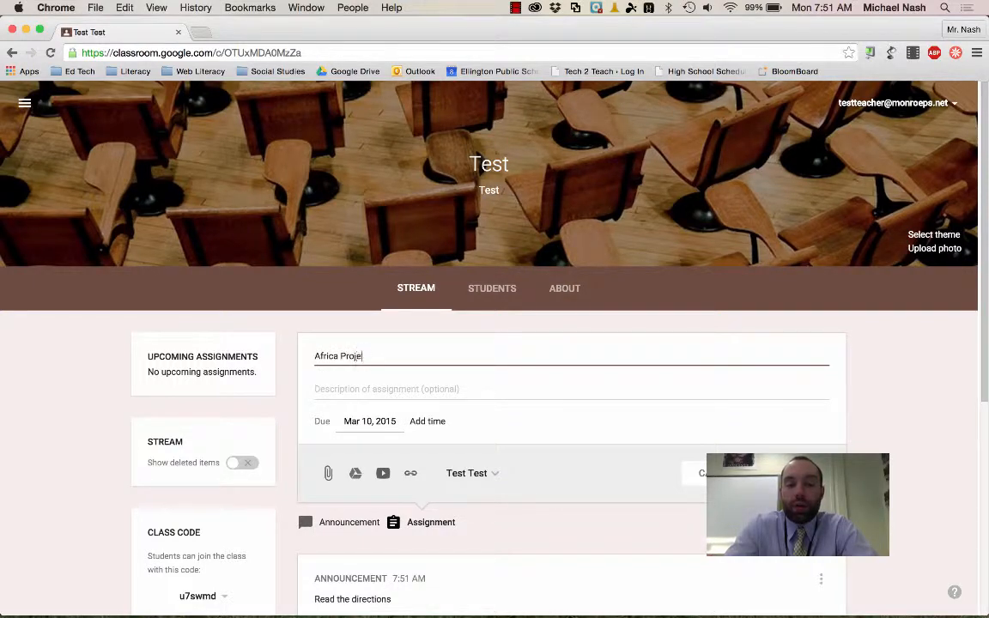
{"action": "key", "text": "Tab"}
{"action": "type", "text": "Do the pro"}
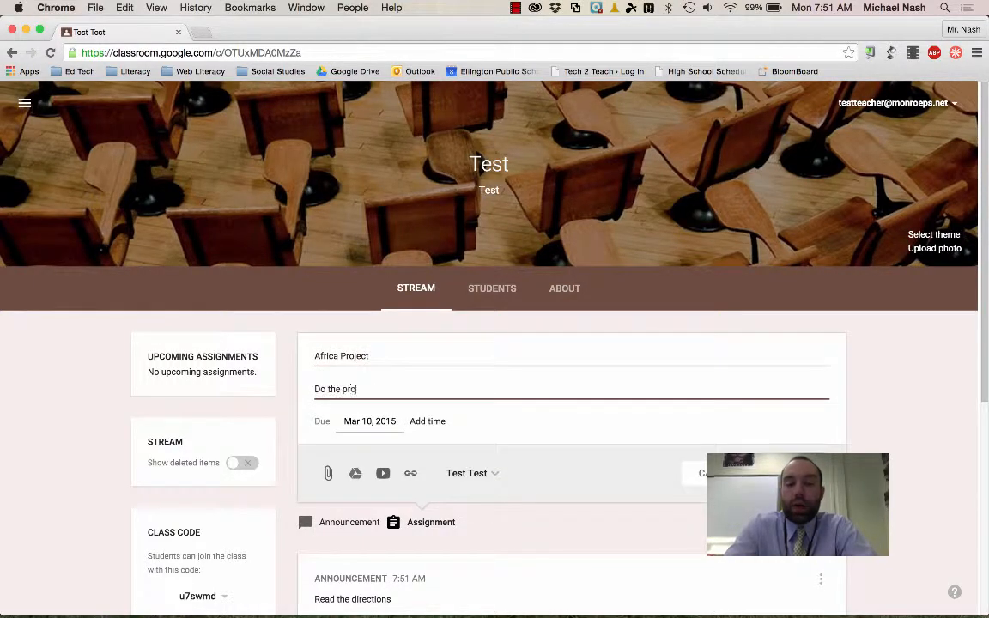
{"action": "type", "text": "ject thats link"}
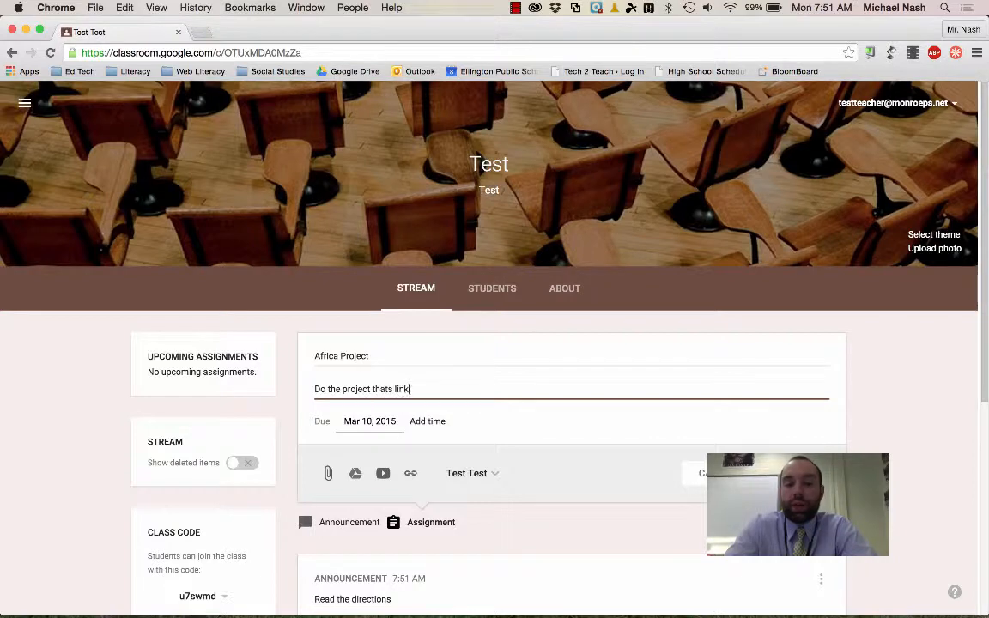
{"action": "type", "text": "ed here."}
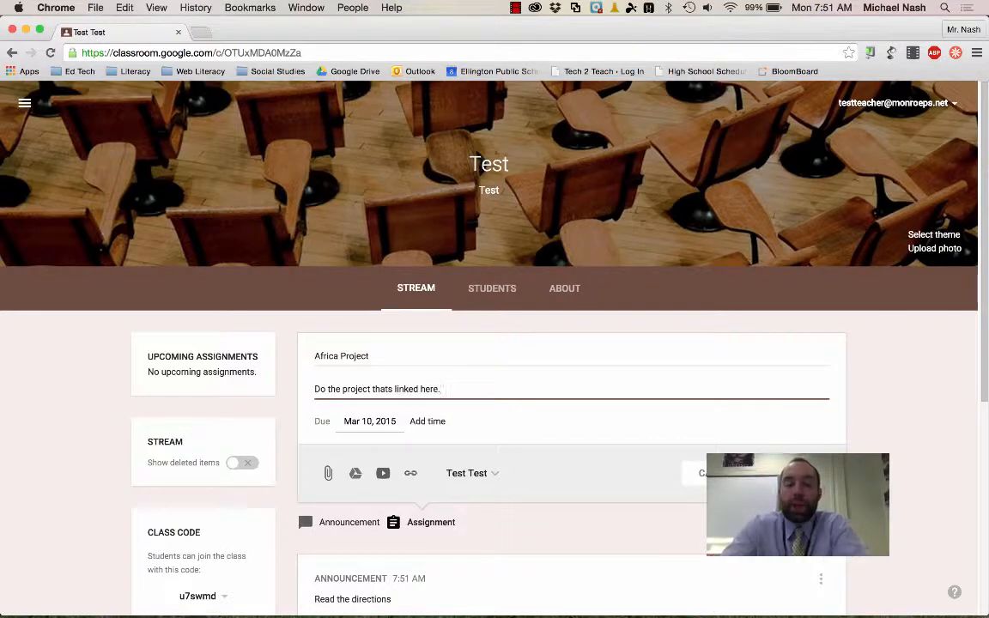
Set the assignment's due date to Mar 27, 2015 and add a due time of 11:59 PM.
{"action": "left_click", "coordinate": [373, 424]}
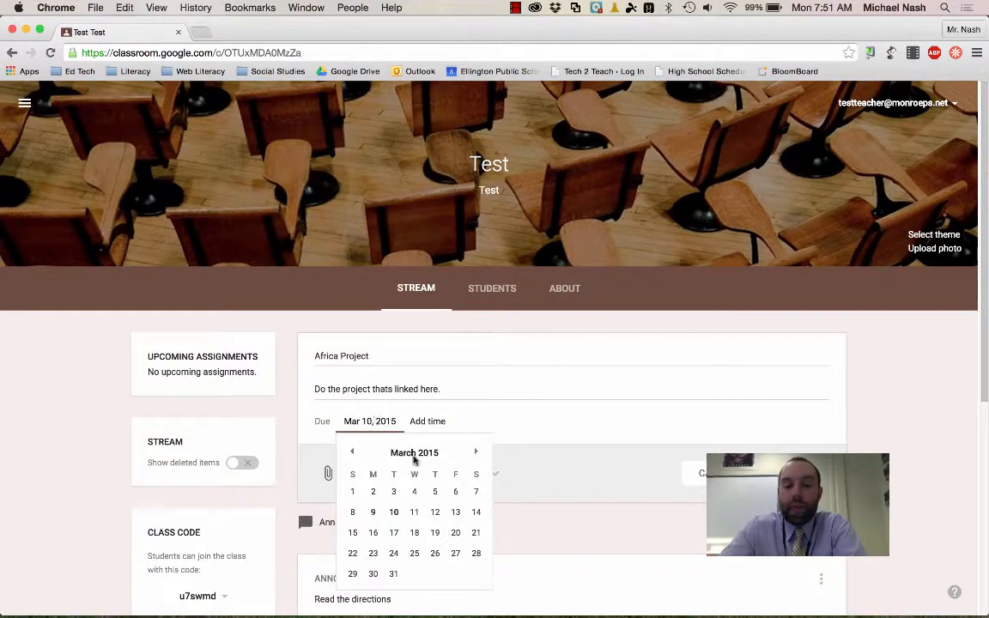
{"action": "left_click", "coordinate": [452, 554]}
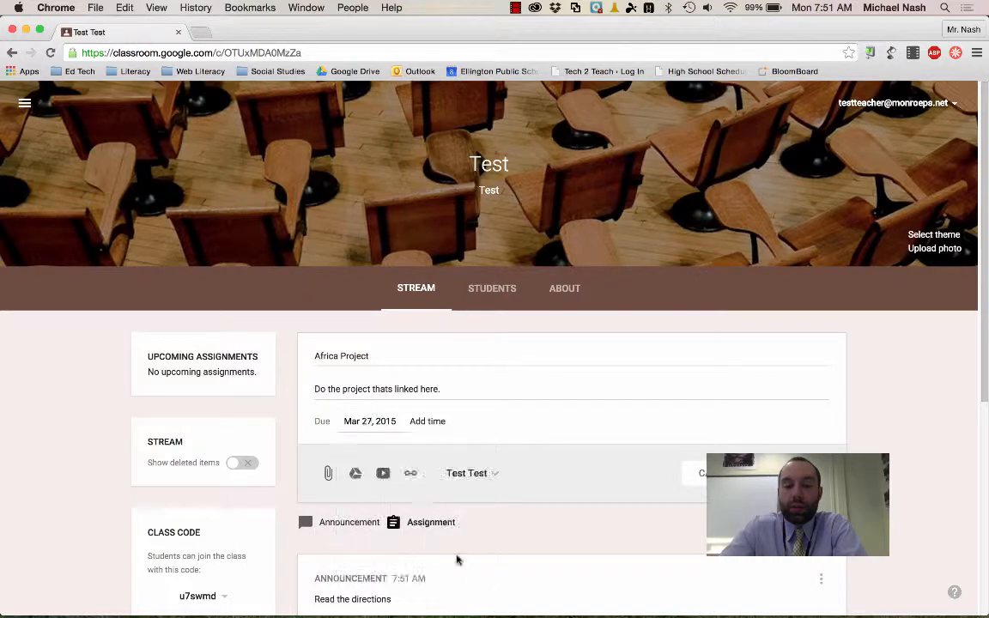
{"action": "left_click", "coordinate": [441, 428]}
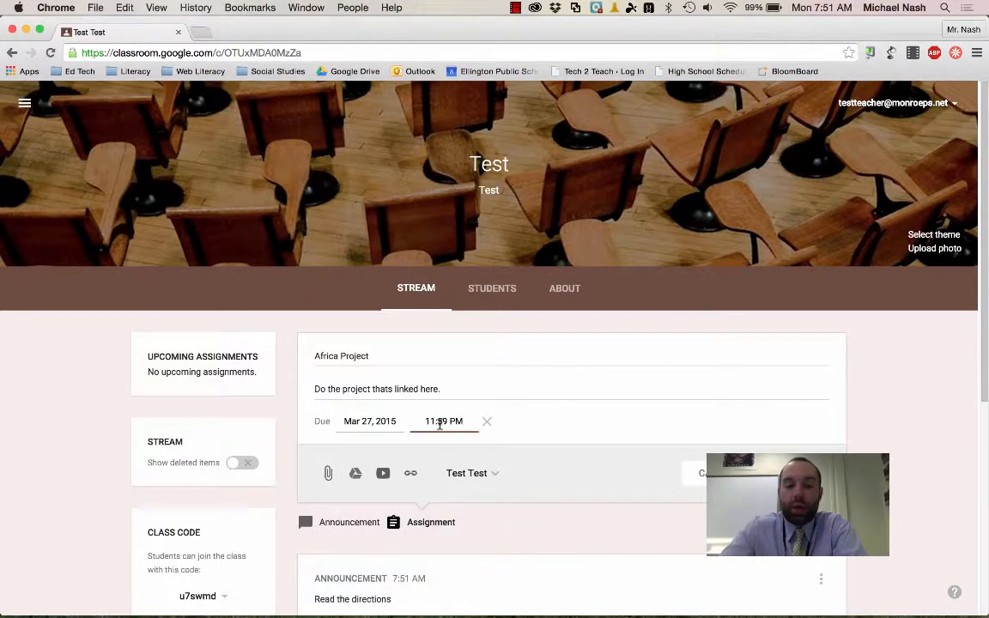
{"action": "left_click", "coordinate": [588, 493]}
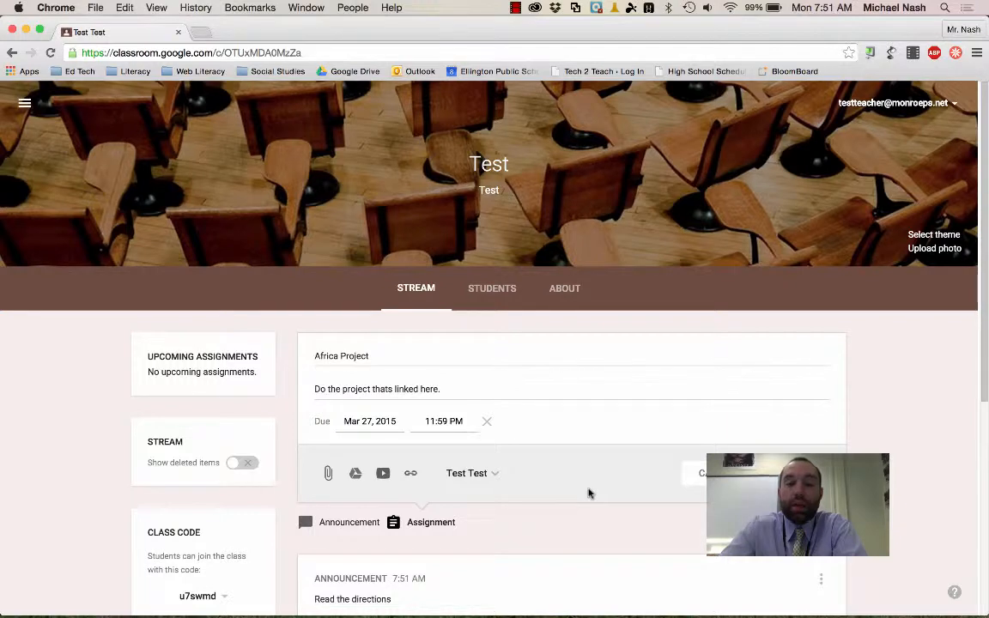
Attach the Google Doc "What did you learn about the Pilgrims?" from the Elementary Sample folder in Drive to the assignment.
{"action": "left_click", "coordinate": [355, 475]}
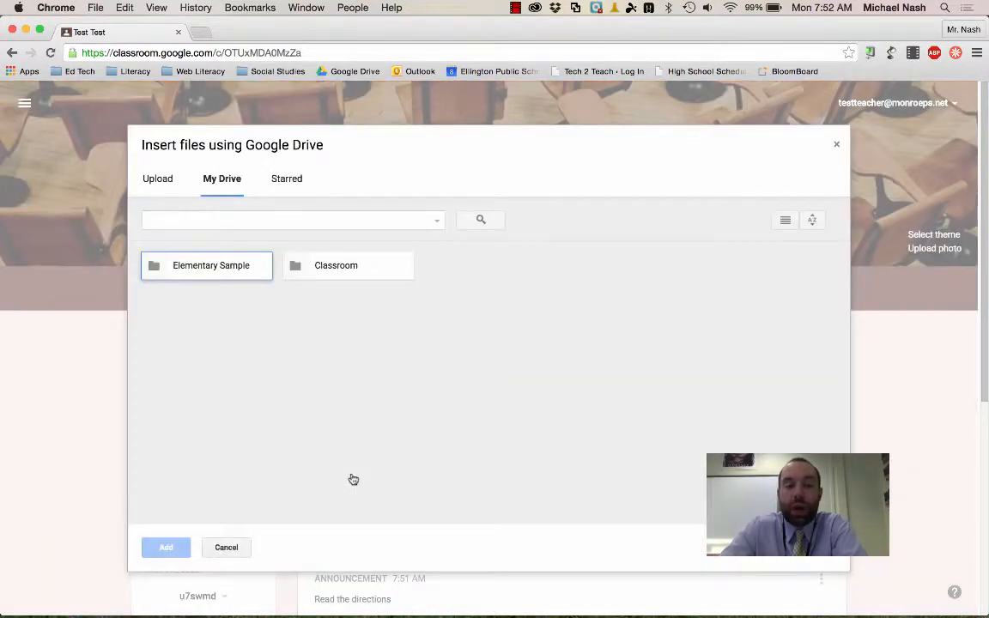
{"action": "double_click", "coordinate": [221, 275]}
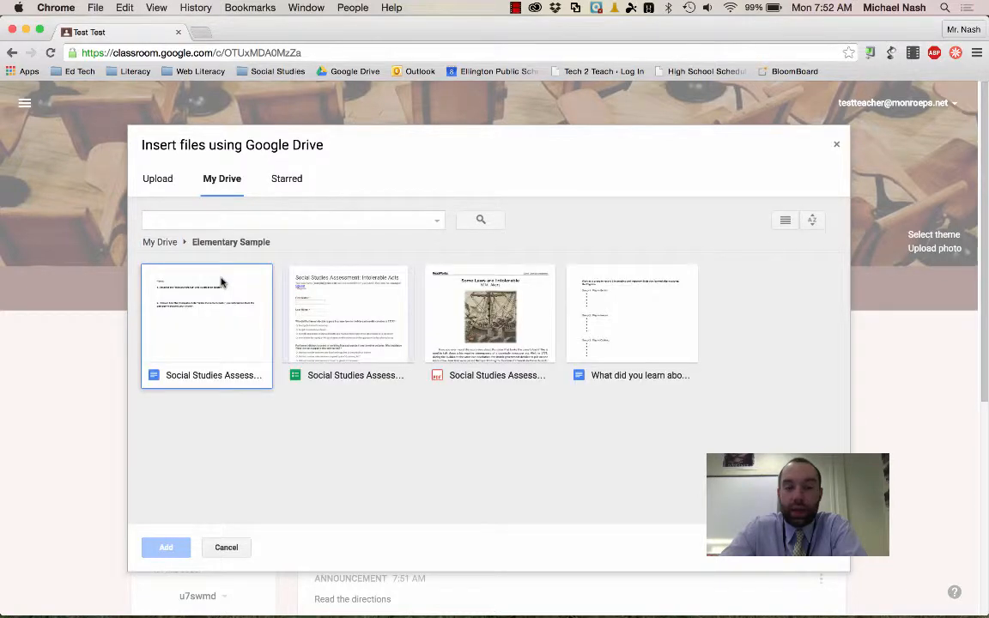
{"action": "left_click", "coordinate": [647, 327]}
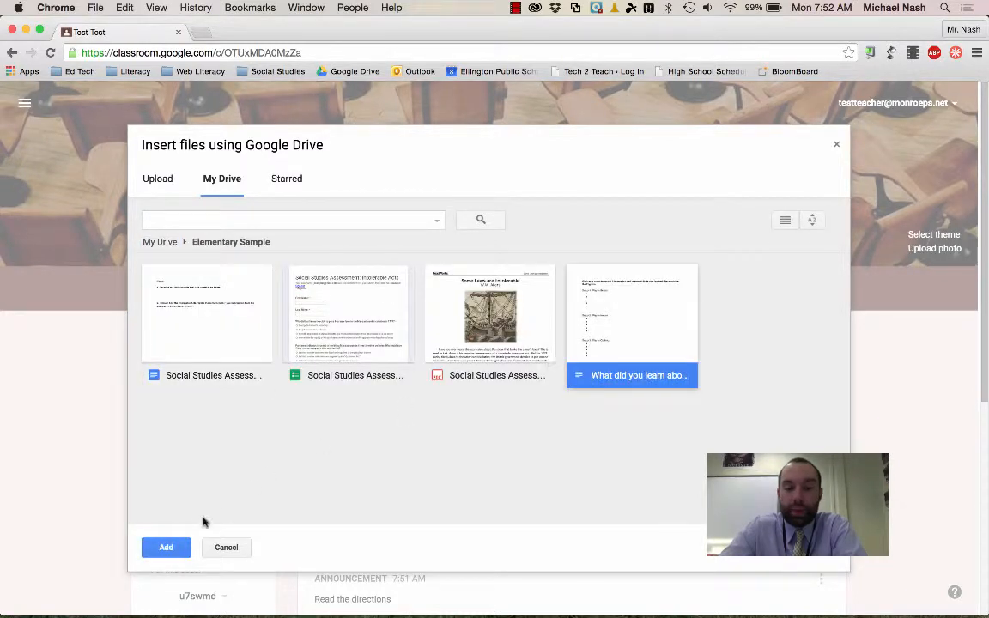
{"action": "left_click", "coordinate": [167, 547]}
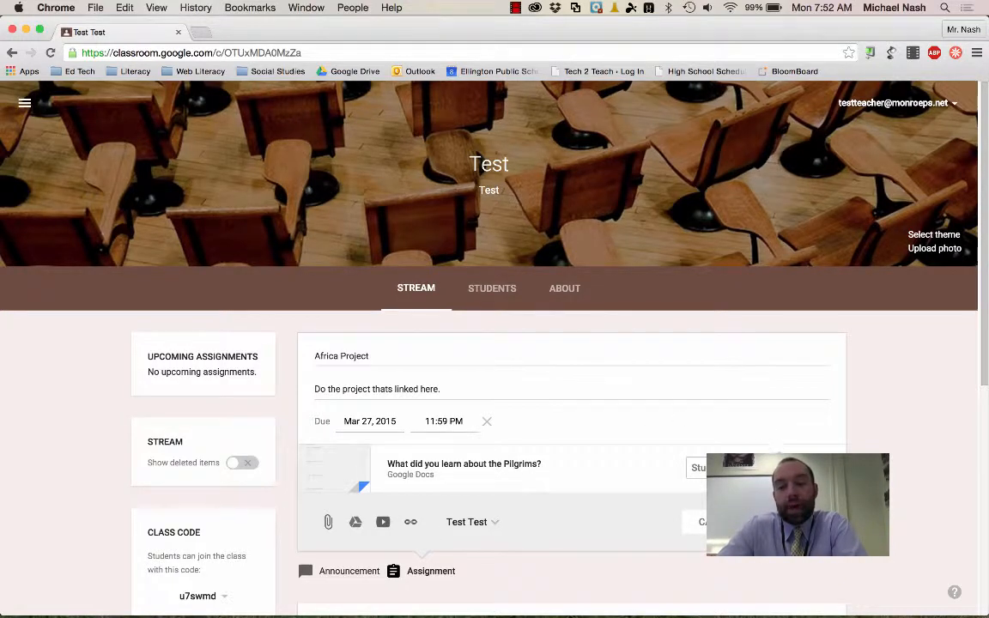
Set the attached document to make a copy for each student and post the assignment to the class.
{"action": "left_click", "coordinate": [748, 468]}
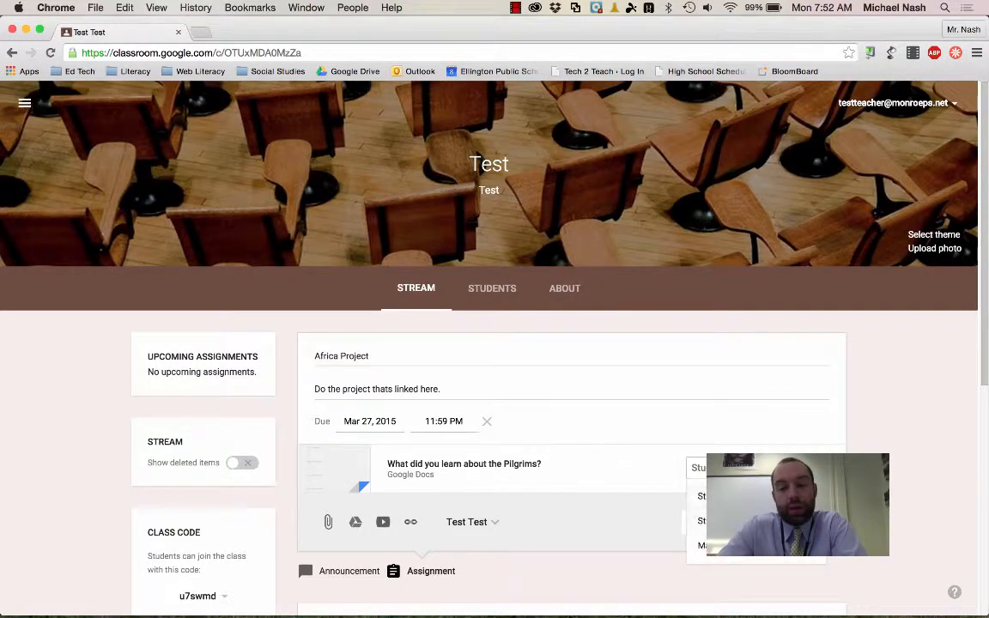
{"action": "left_click", "coordinate": [712, 545]}
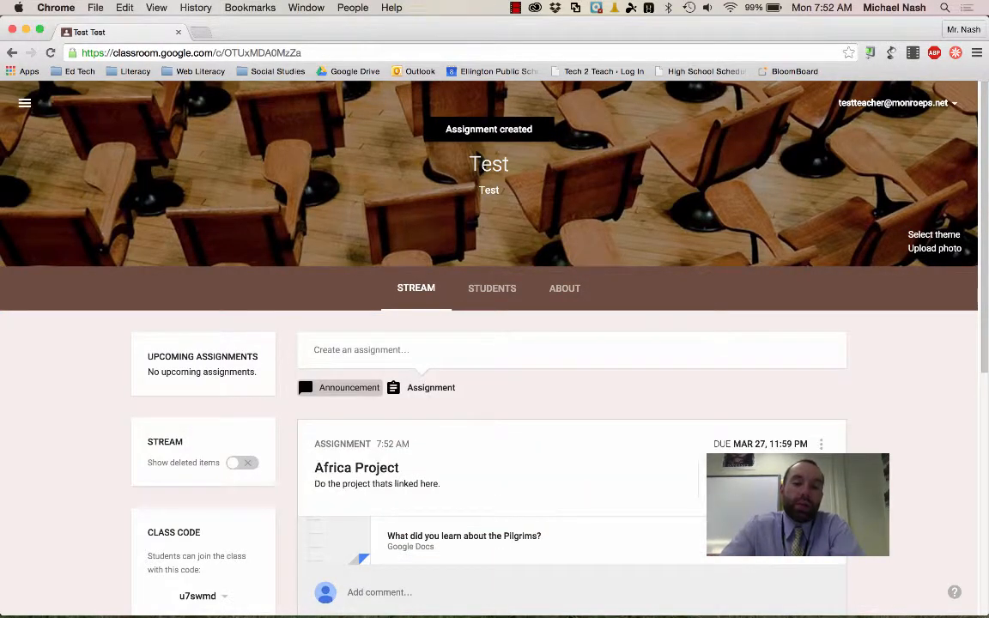
Examine the Africa Project assignment and the earlier announcements in the class stream.
{"action": "scroll", "coordinate": [605, 463], "scroll_direction": "down", "scroll_amount": 3}
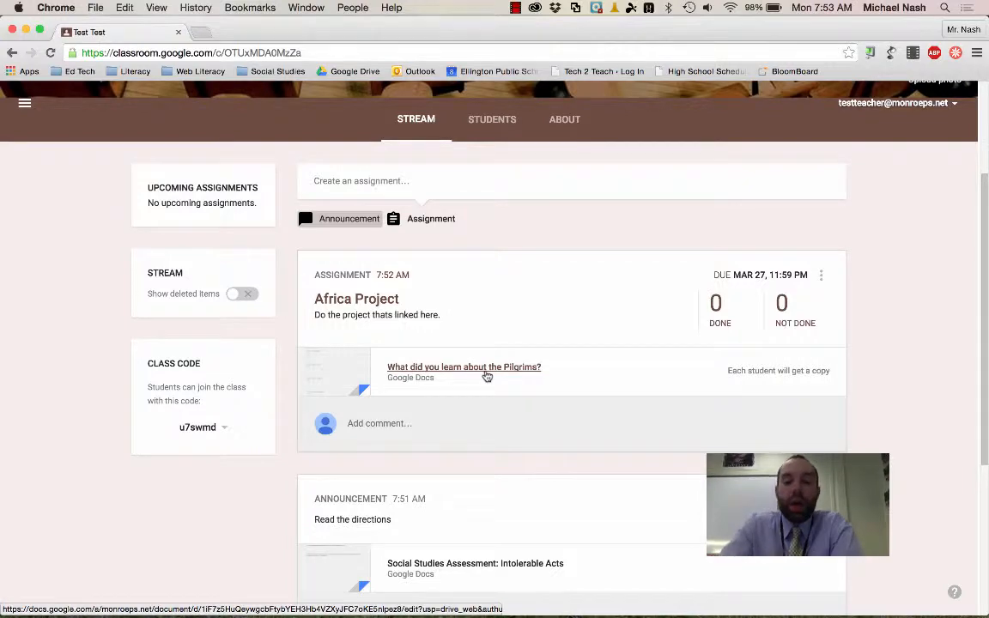
{"action": "scroll", "coordinate": [487, 376], "scroll_direction": "down", "scroll_amount": 4}
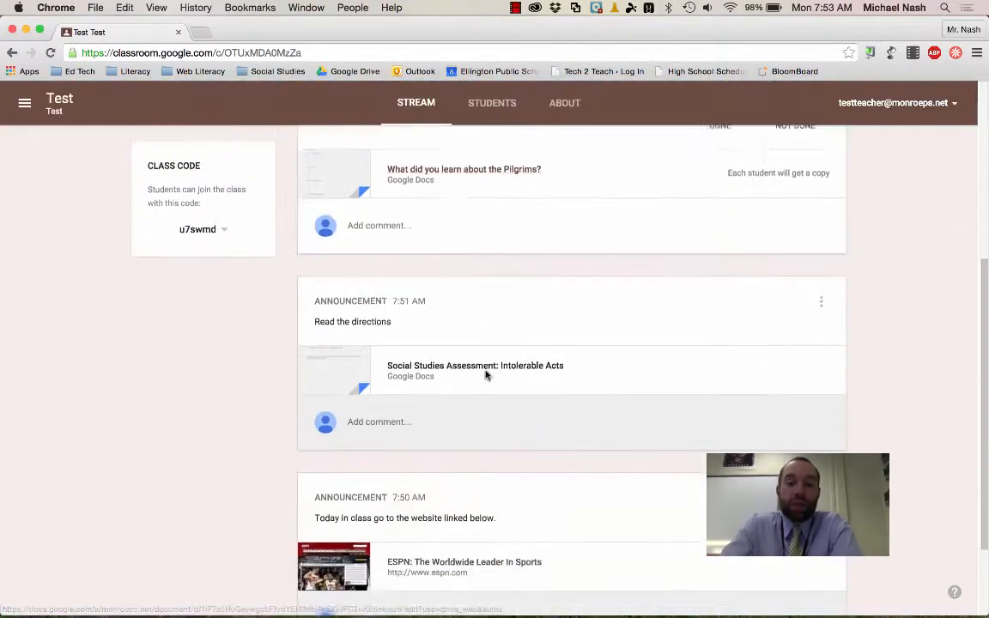
{"action": "scroll", "coordinate": [486, 376], "scroll_direction": "up", "scroll_amount": 5}
{"action": "scroll", "coordinate": [485, 375], "scroll_direction": "down", "scroll_amount": 5}
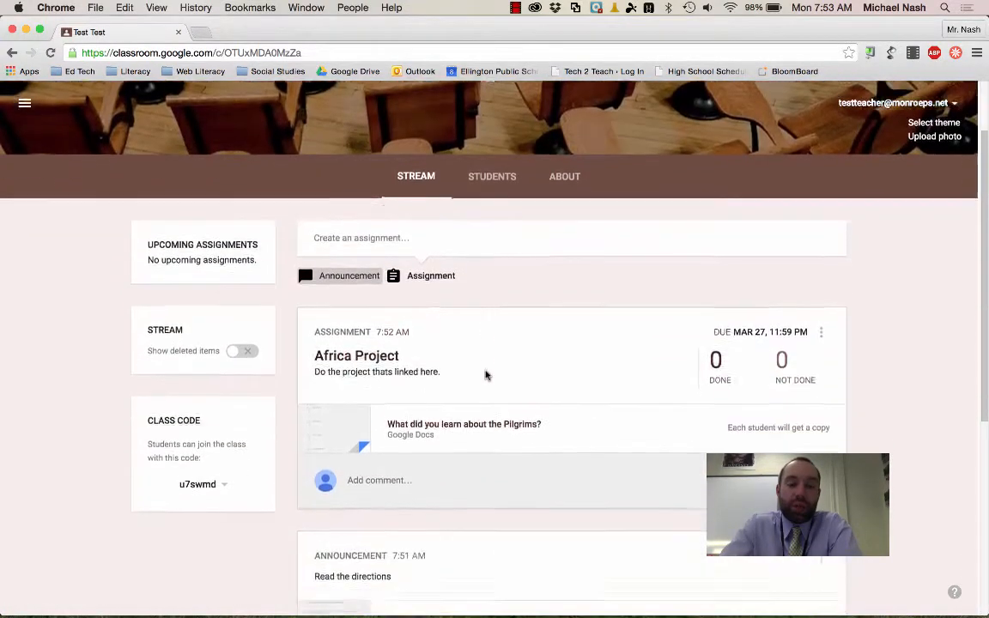
{"action": "scroll", "coordinate": [485, 373], "scroll_direction": "up", "scroll_amount": 2}
{"action": "scroll", "coordinate": [486, 371], "scroll_direction": "up", "scroll_amount": 1}
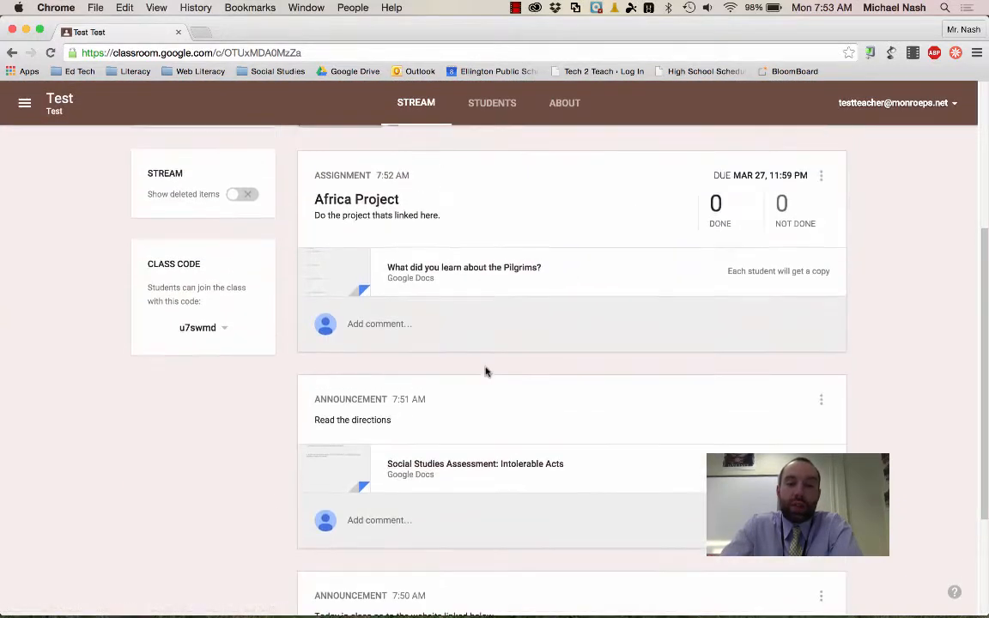
{"action": "scroll", "coordinate": [514, 403], "scroll_direction": "down", "scroll_amount": 2}
{"action": "scroll", "coordinate": [514, 405], "scroll_direction": "up", "scroll_amount": 4}
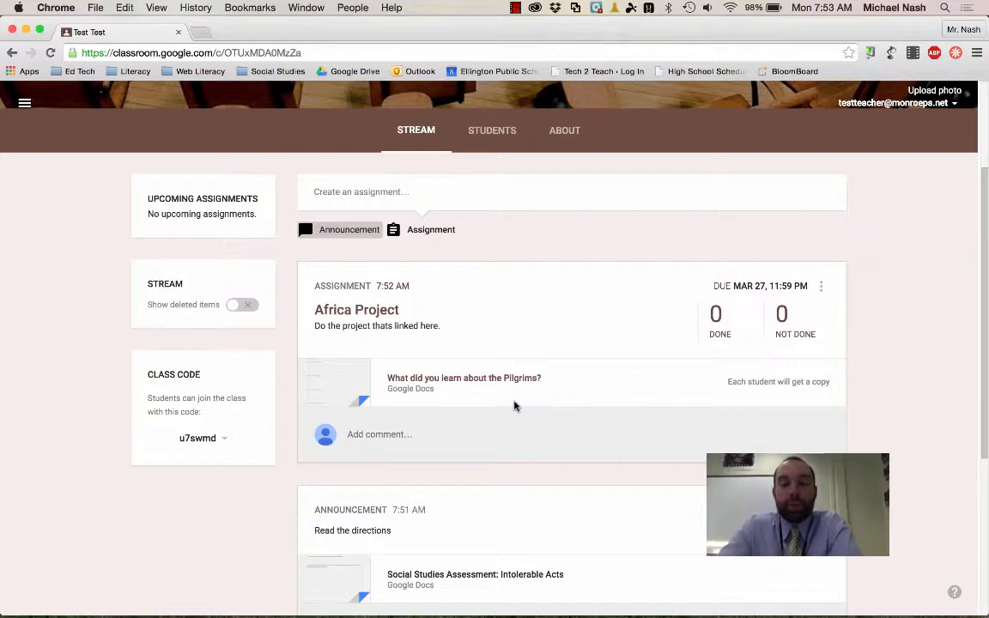
{"action": "scroll", "coordinate": [503, 207], "scroll_direction": "up", "scroll_amount": 4}
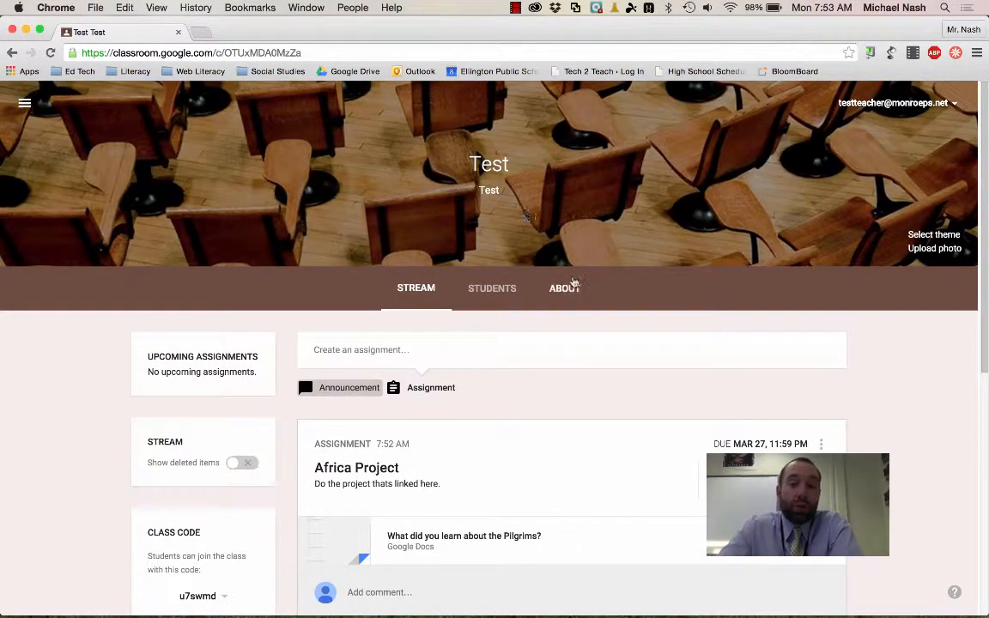
View the class's About page, dismiss the class overview tip, and look over the class information and materials fields.
{"action": "left_click", "coordinate": [568, 288]}
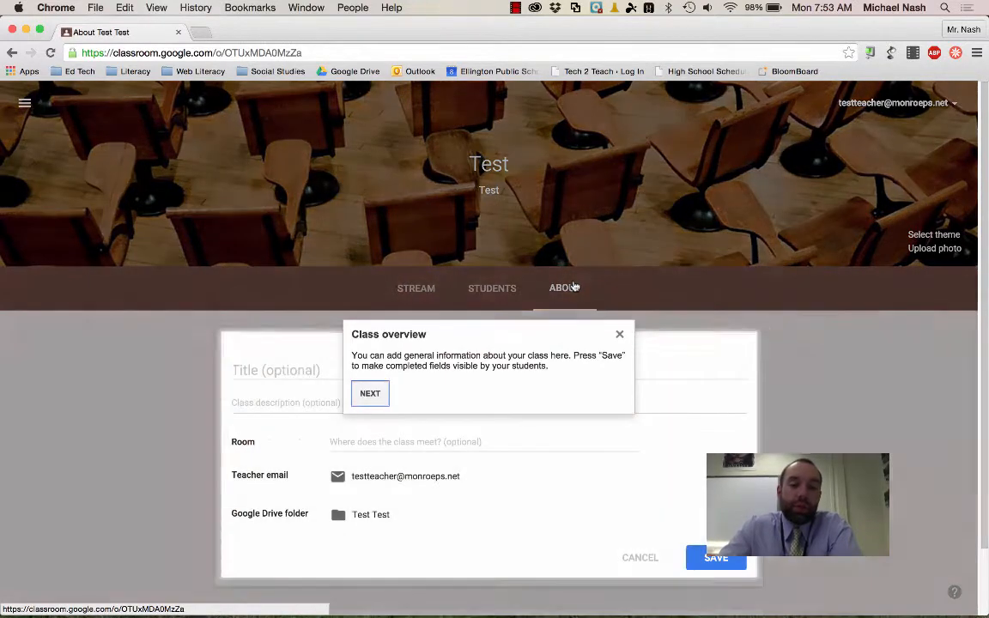
{"action": "left_click", "coordinate": [620, 334]}
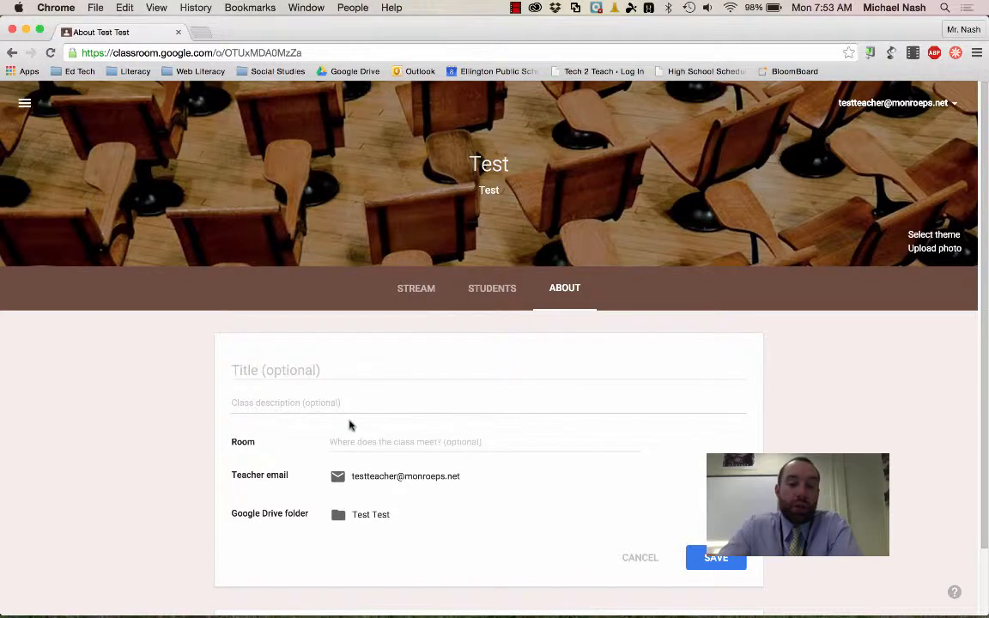
{"action": "scroll", "coordinate": [348, 424], "scroll_direction": "down", "scroll_amount": 2}
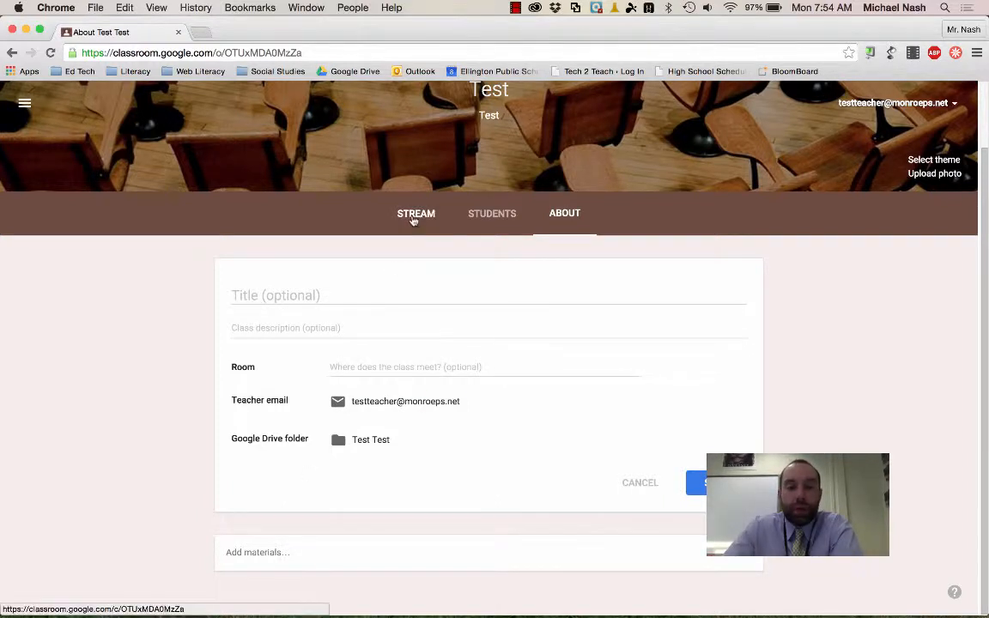
View the class's Students page with its invitation and posting permission options.
{"action": "left_click", "coordinate": [503, 213]}
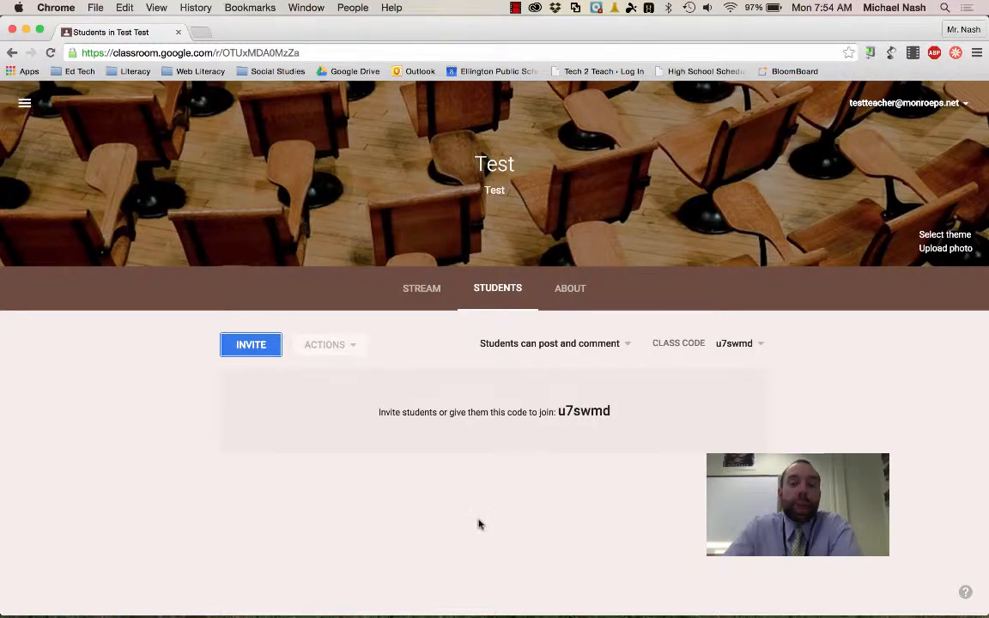
{"action": "double_click", "coordinate": [302, 427]}
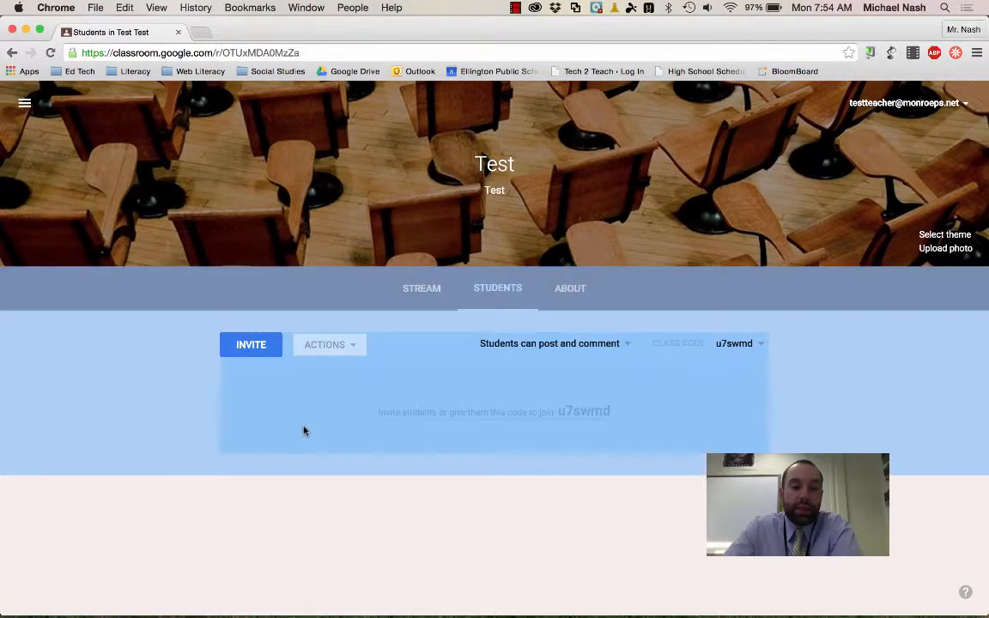
{"action": "left_click", "coordinate": [305, 444]}
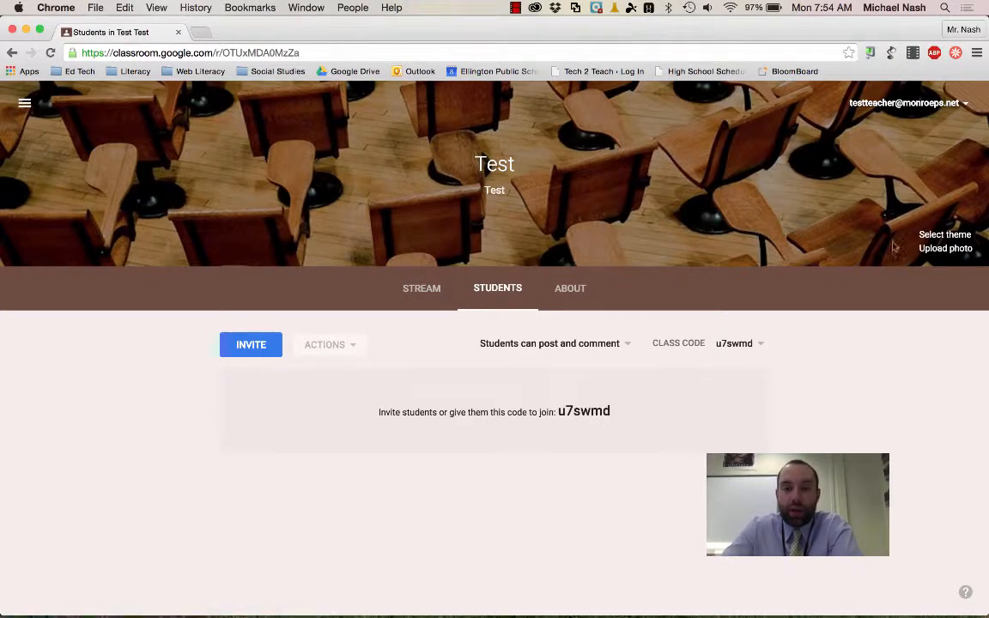
Change the class theme to the gallery image of an open book with pages folded into a heart.
{"action": "left_click", "coordinate": [941, 237]}
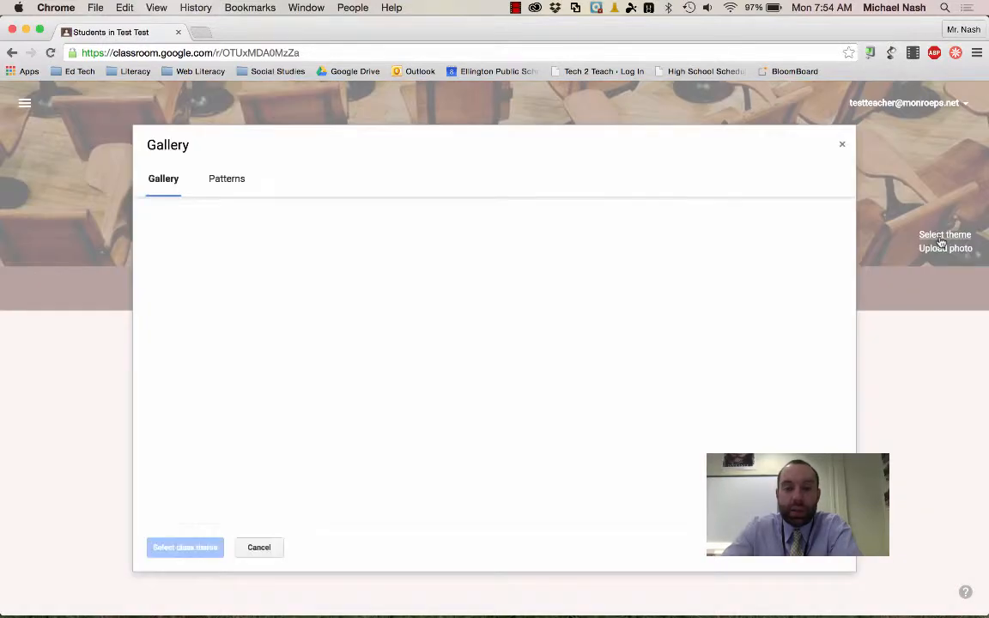
{"action": "scroll", "coordinate": [526, 312], "scroll_direction": "down", "scroll_amount": 5}
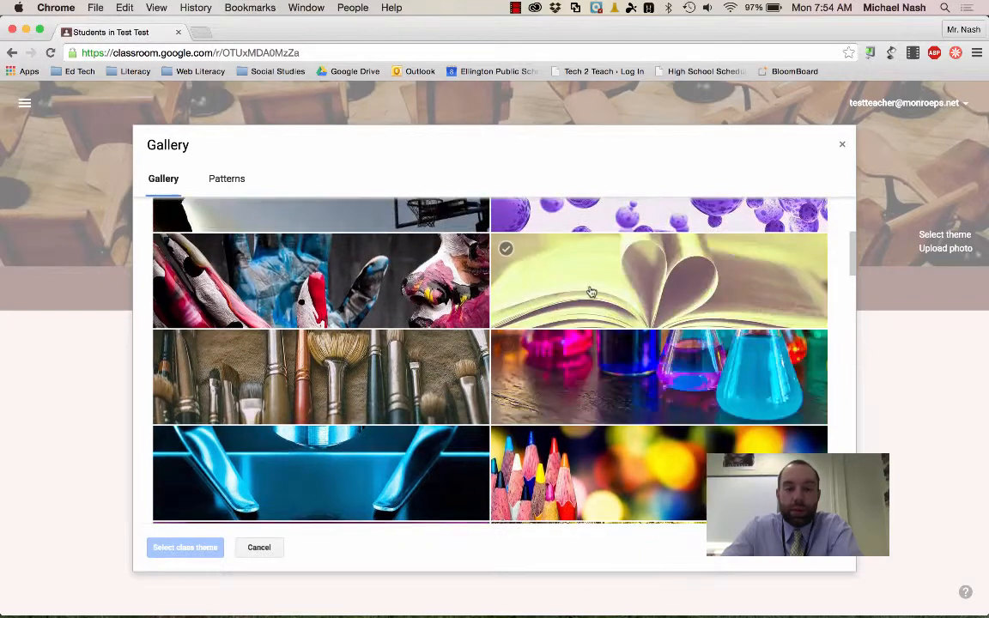
{"action": "left_click", "coordinate": [589, 288]}
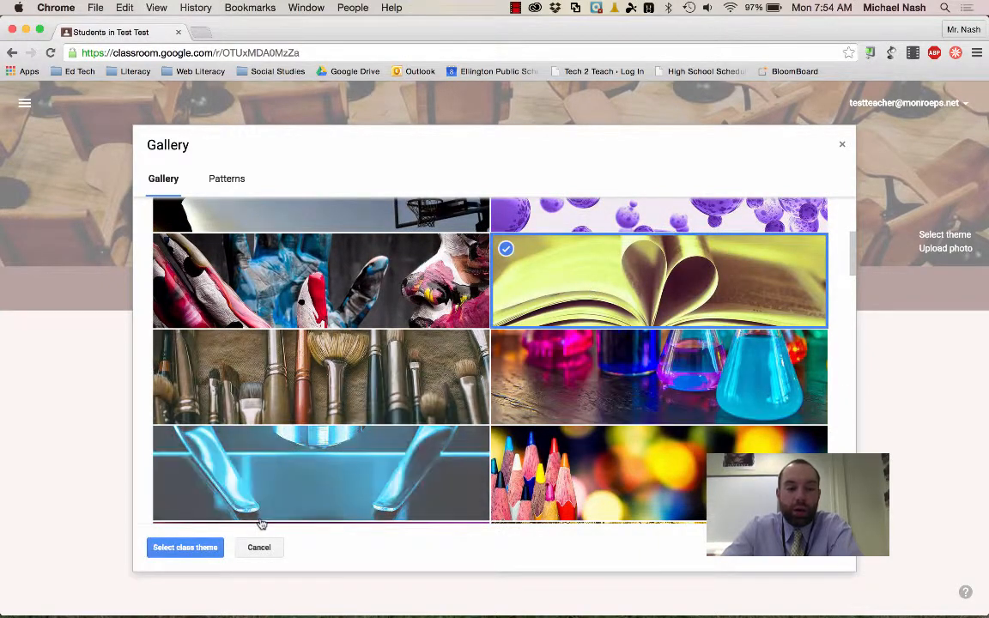
{"action": "left_click", "coordinate": [178, 546]}
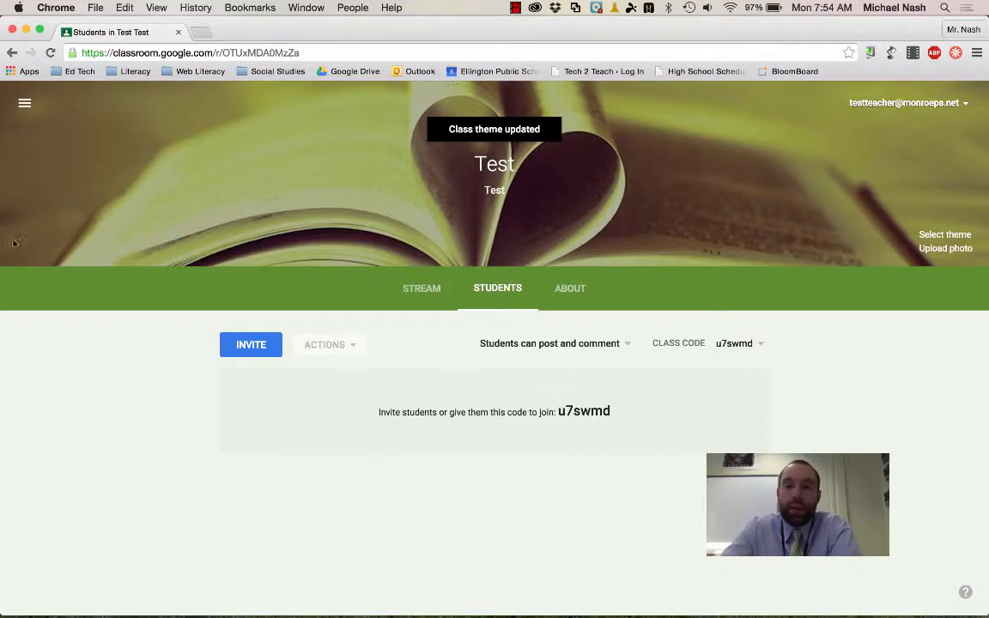
Go to the Classroom home page and reopen the Test class to look over its stream.
{"action": "left_click", "coordinate": [25, 104]}
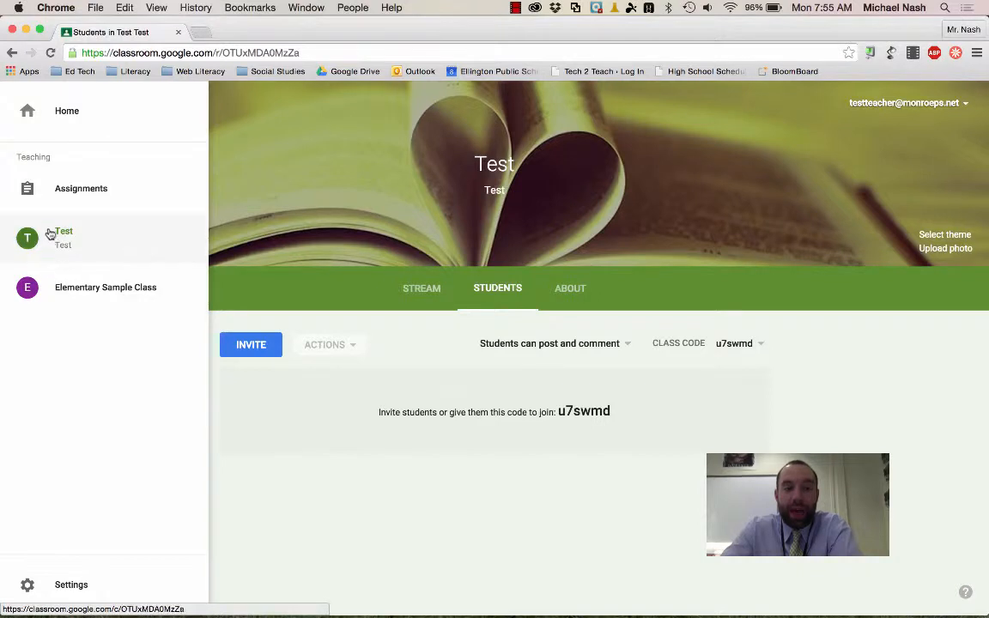
{"action": "left_click", "coordinate": [53, 124]}
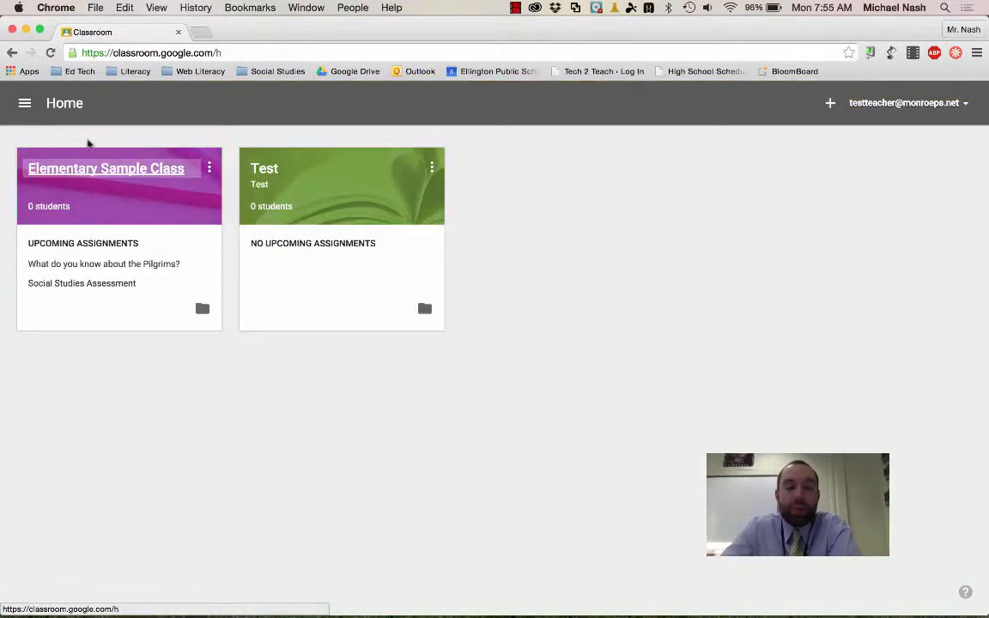
{"action": "left_click", "coordinate": [253, 169]}
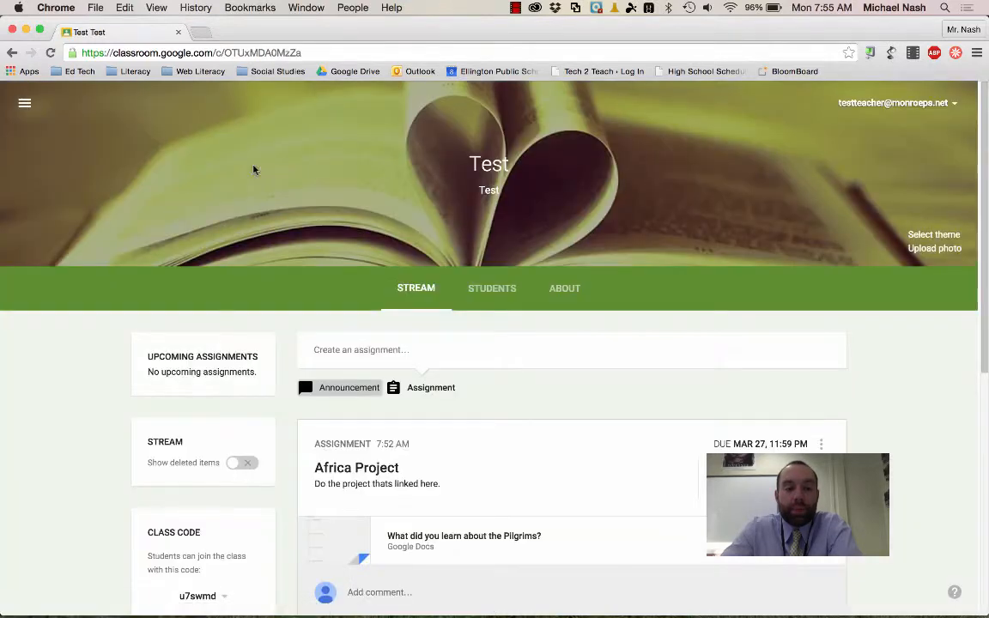
{"action": "scroll", "coordinate": [253, 170], "scroll_direction": "down", "scroll_amount": 5}
{"action": "scroll", "coordinate": [253, 170], "scroll_direction": "up", "scroll_amount": 5}
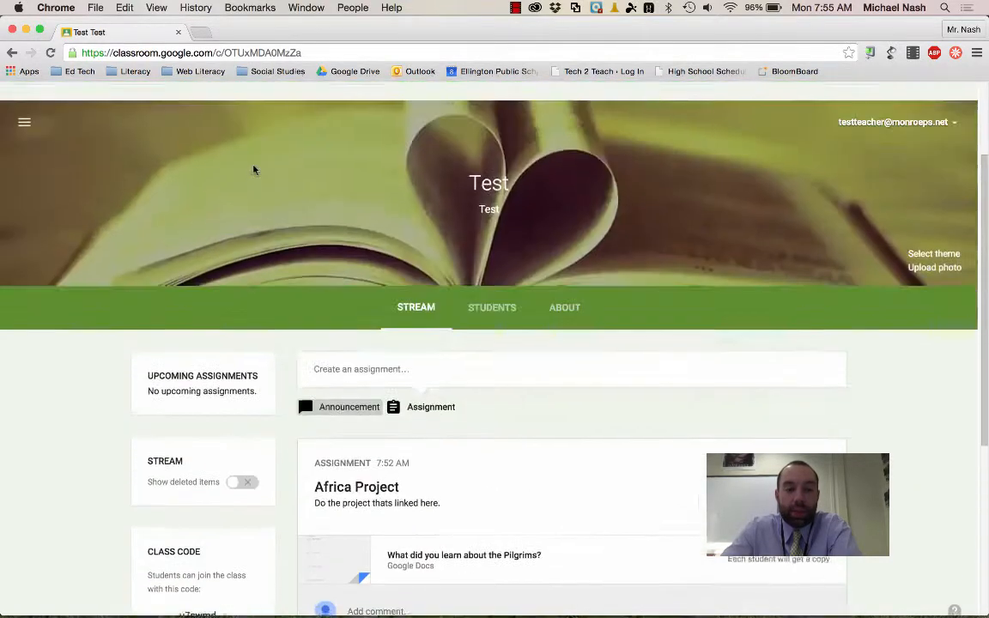